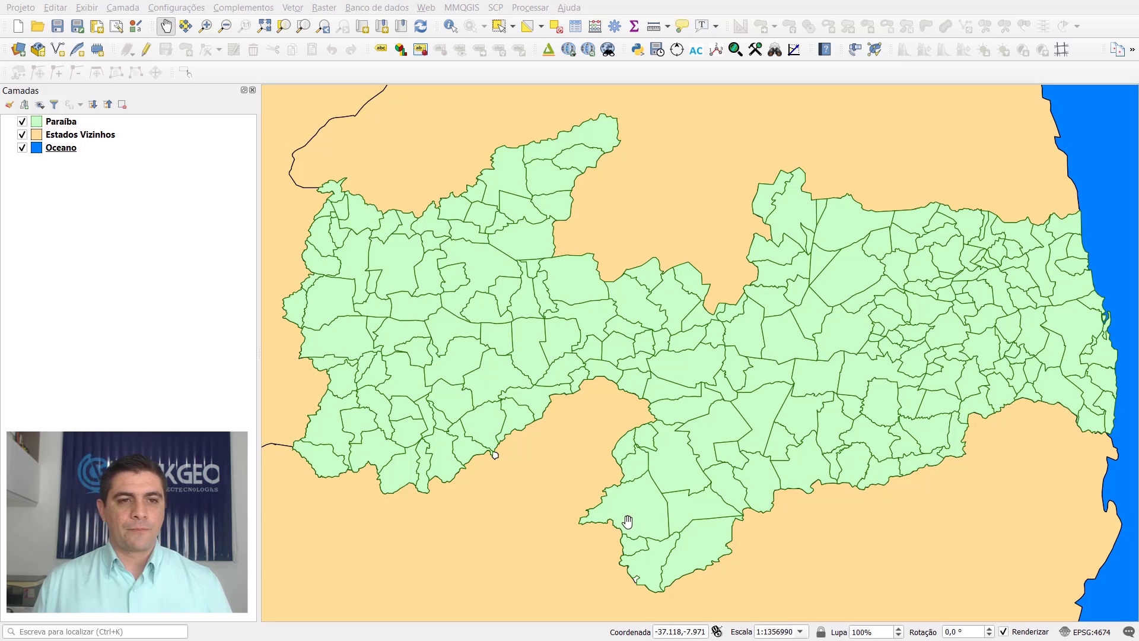
# - Open the Paraíba layer's attribute table, examine its municipality, mesoregion, microregion and population columns against the map, and close it
pyautogui.click(83, 121)
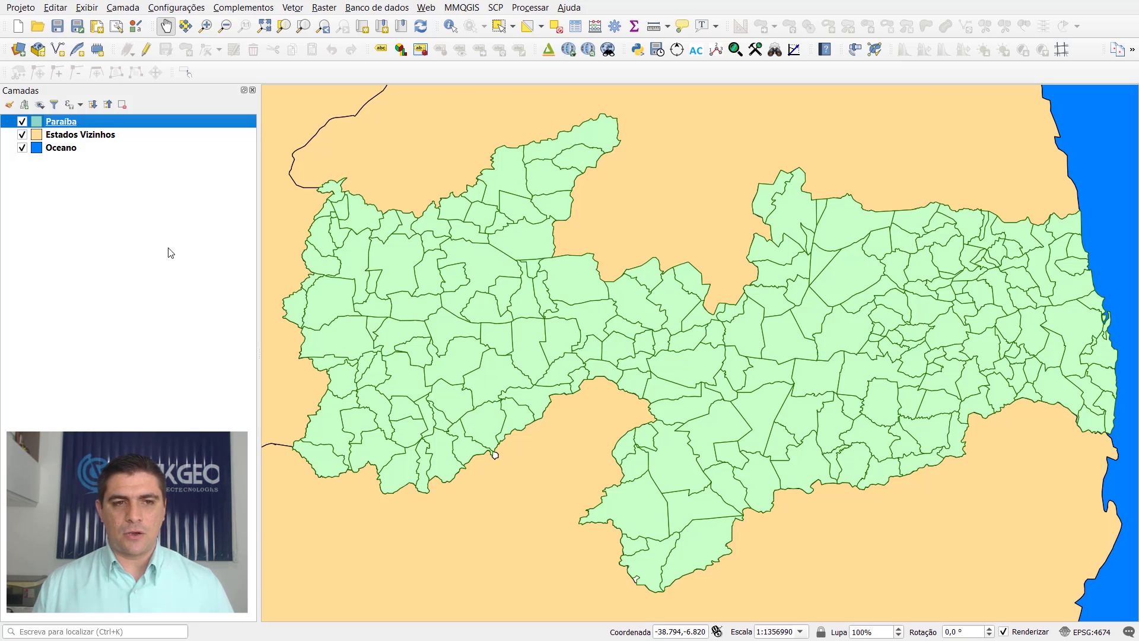
pyautogui.rightClick(116, 121)
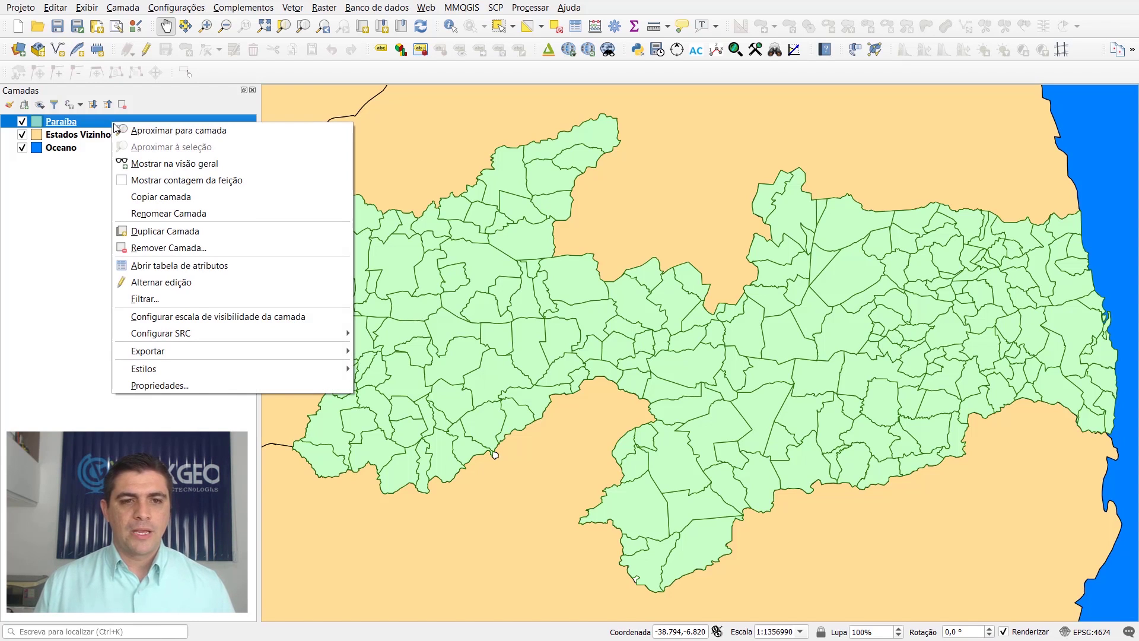
pyautogui.click(243, 271)
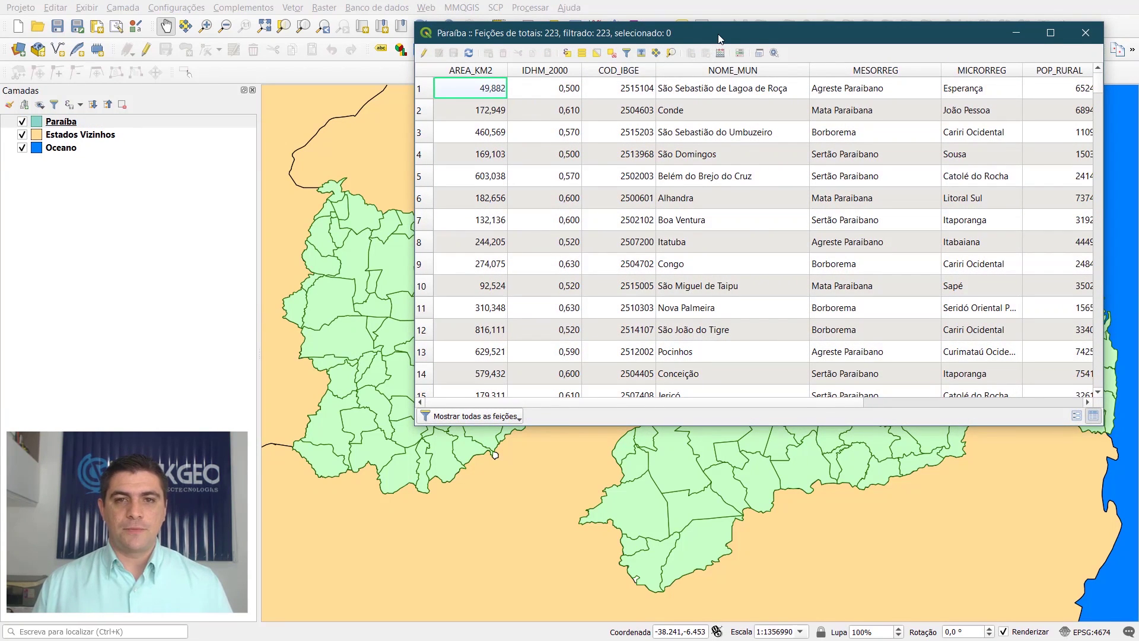
pyautogui.moveTo(718, 41); pyautogui.dragTo(647, 126)
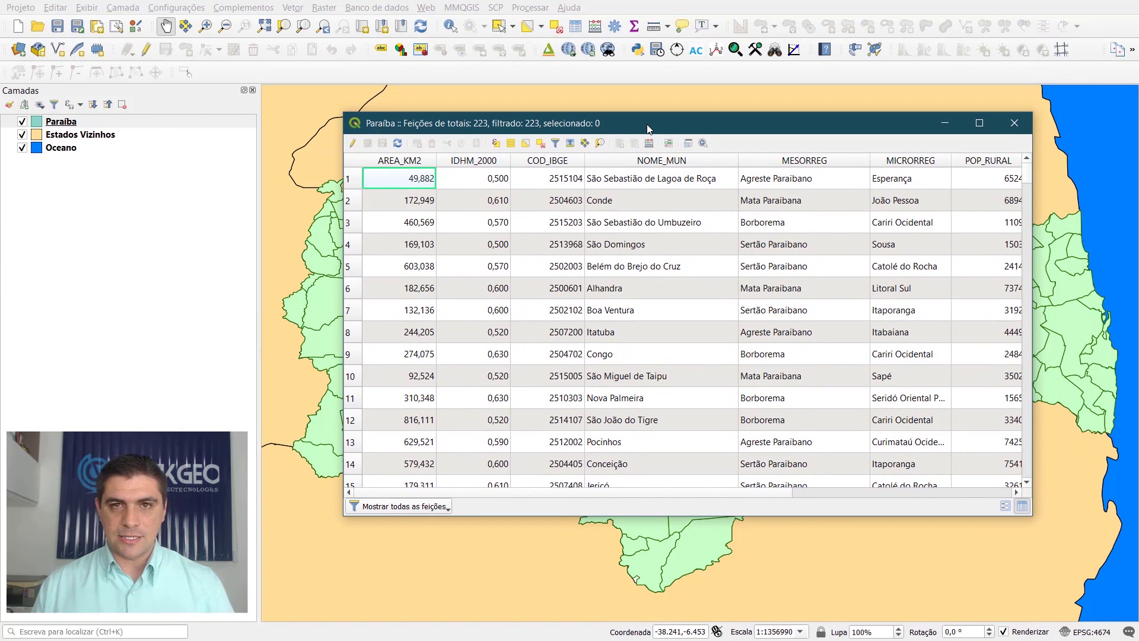
pyautogui.moveTo(647, 129); pyautogui.dragTo(656, 410)
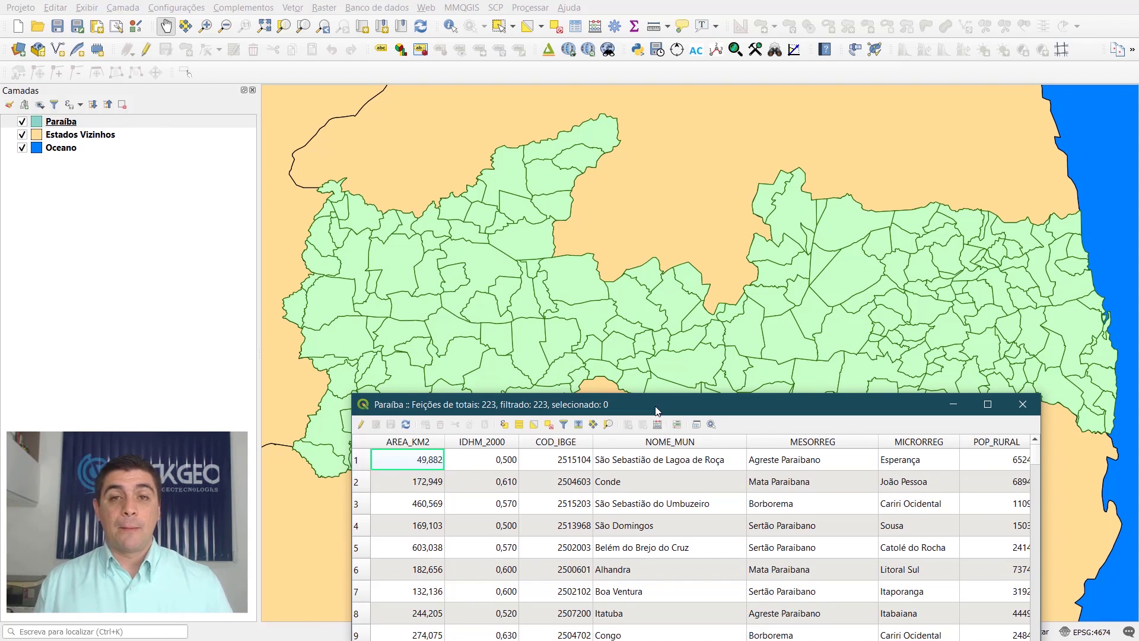
pyautogui.moveTo(657, 410); pyautogui.dragTo(651, 134)
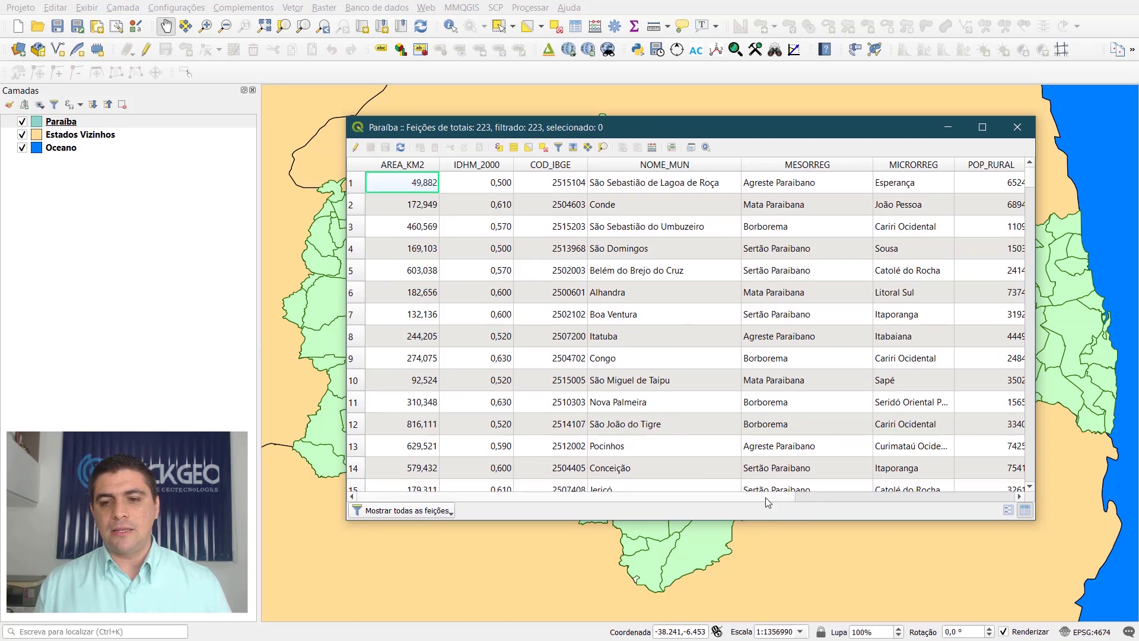
pyautogui.moveTo(765, 497); pyautogui.dragTo(813, 500)
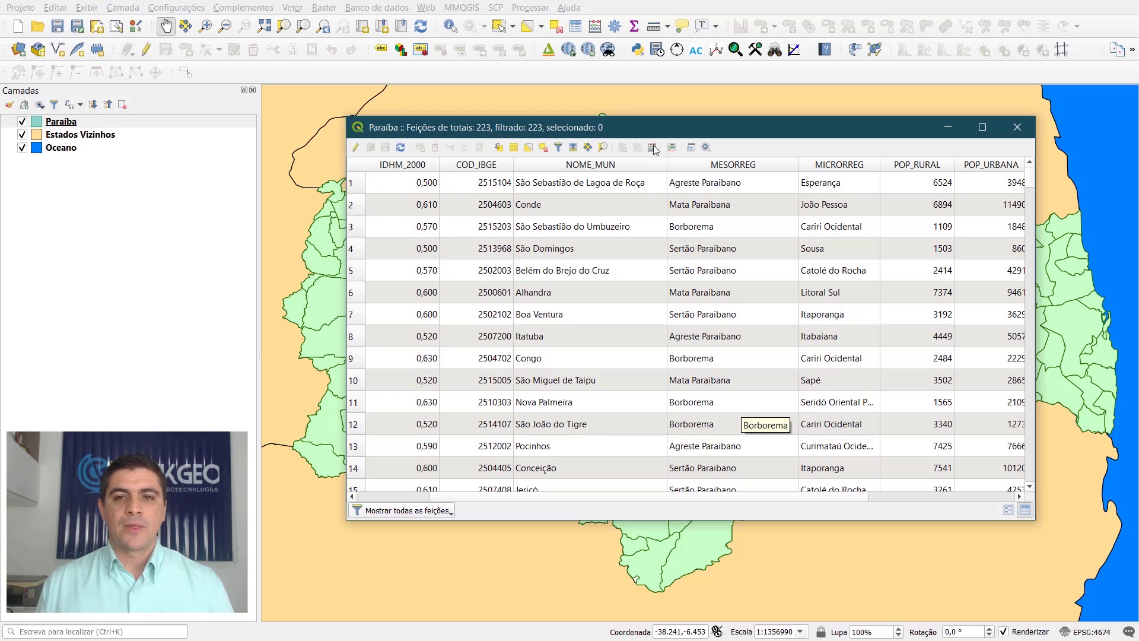
pyautogui.moveTo(650, 133); pyautogui.dragTo(674, 264)
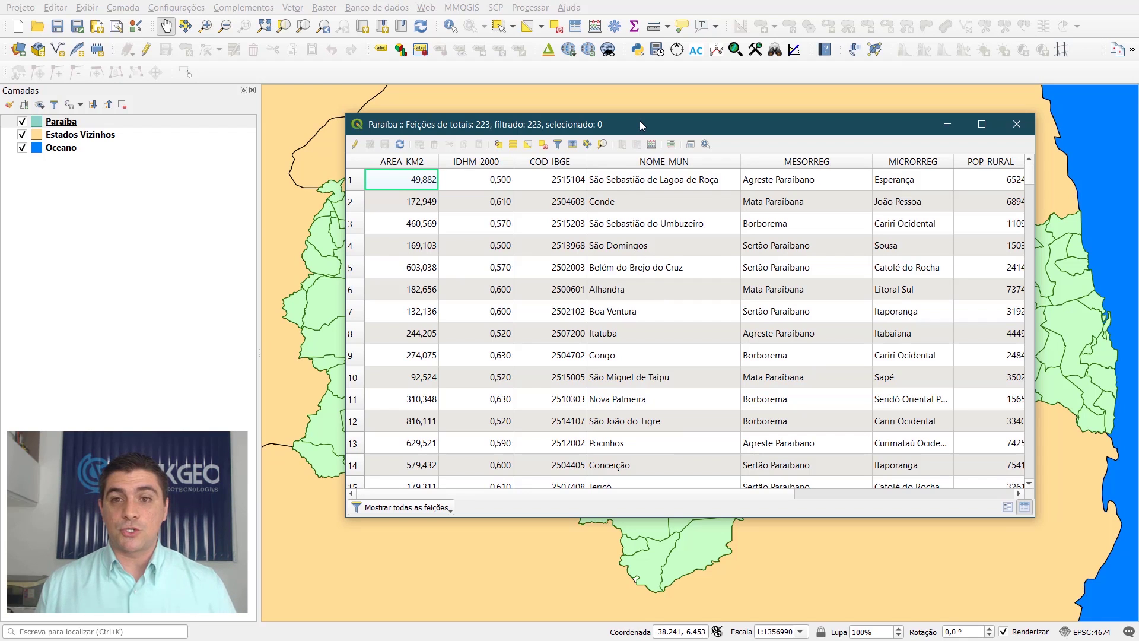
pyautogui.moveTo(640, 124); pyautogui.dragTo(661, 467)
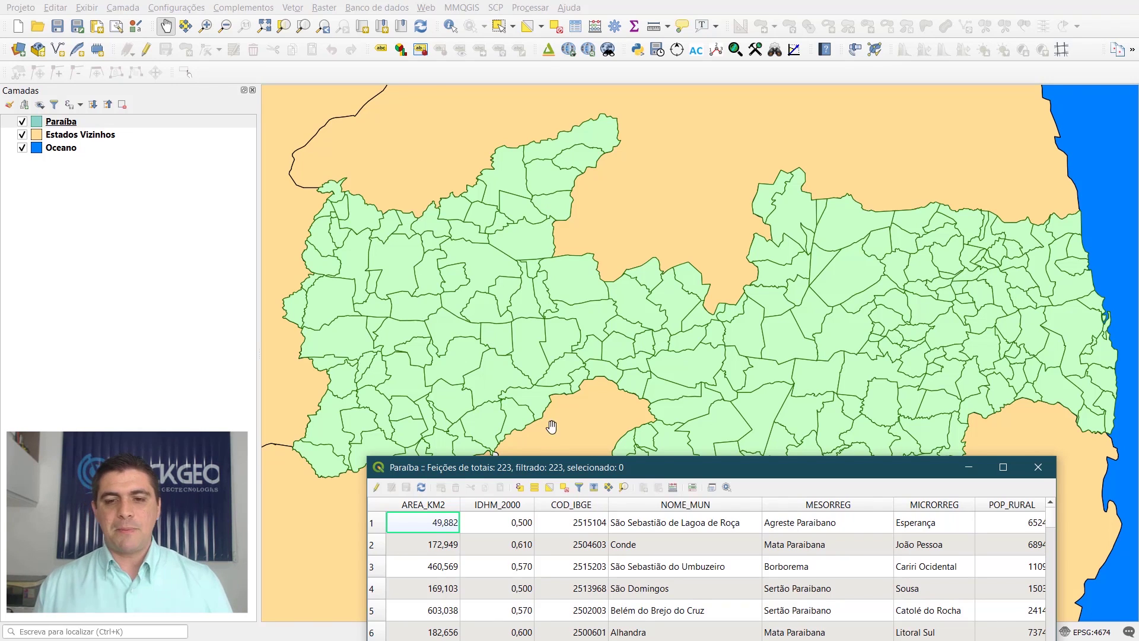
pyautogui.moveTo(668, 473); pyautogui.dragTo(632, 152)
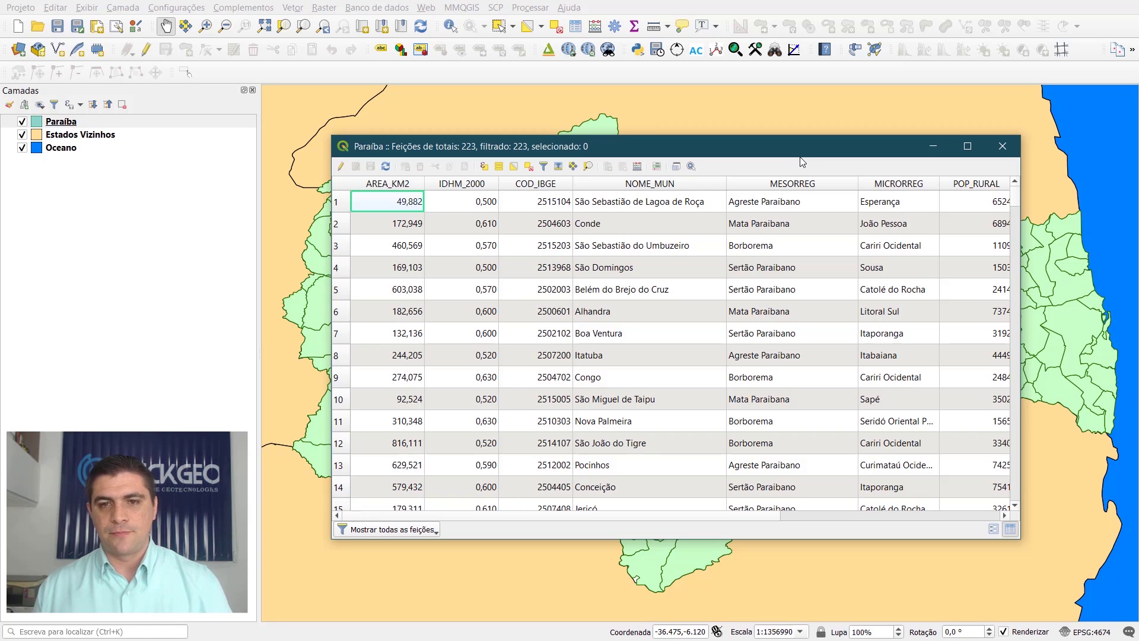
pyautogui.click(1002, 146)
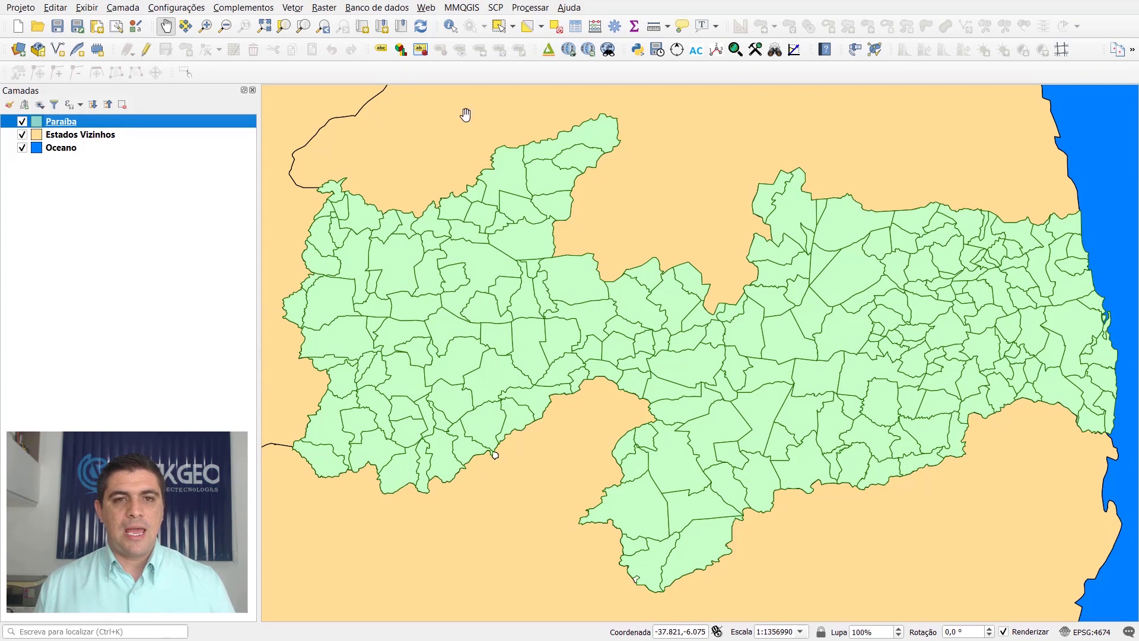
# - Set up a Dissolve of the Paraíba layer using MESORREG as the dissolve field
pyautogui.click(291, 9)
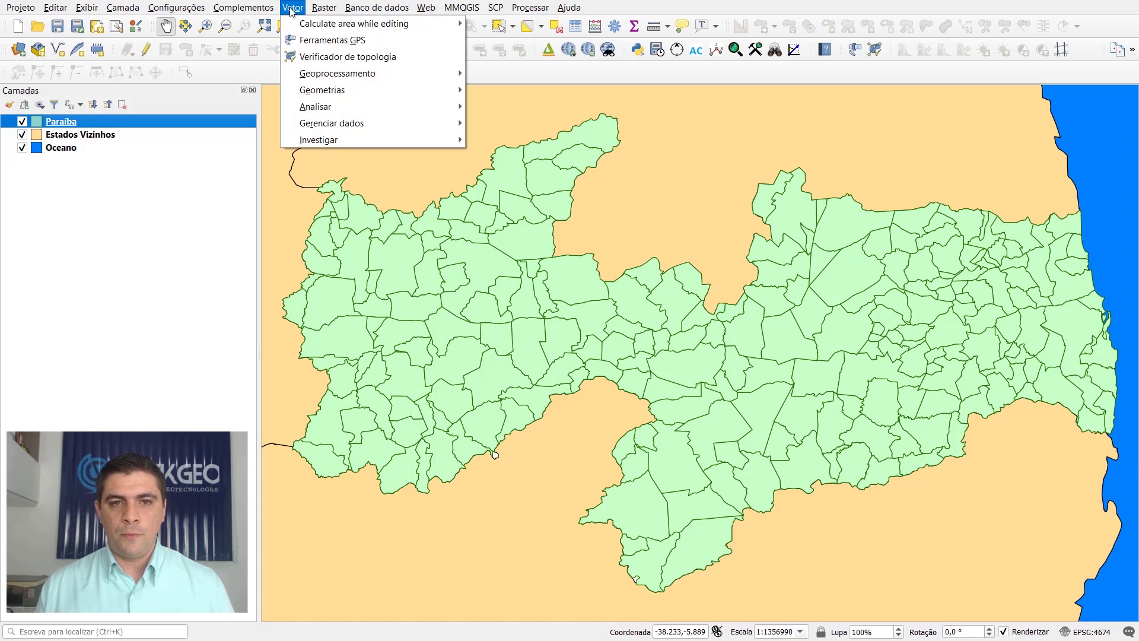
pyautogui.moveTo(411, 74)
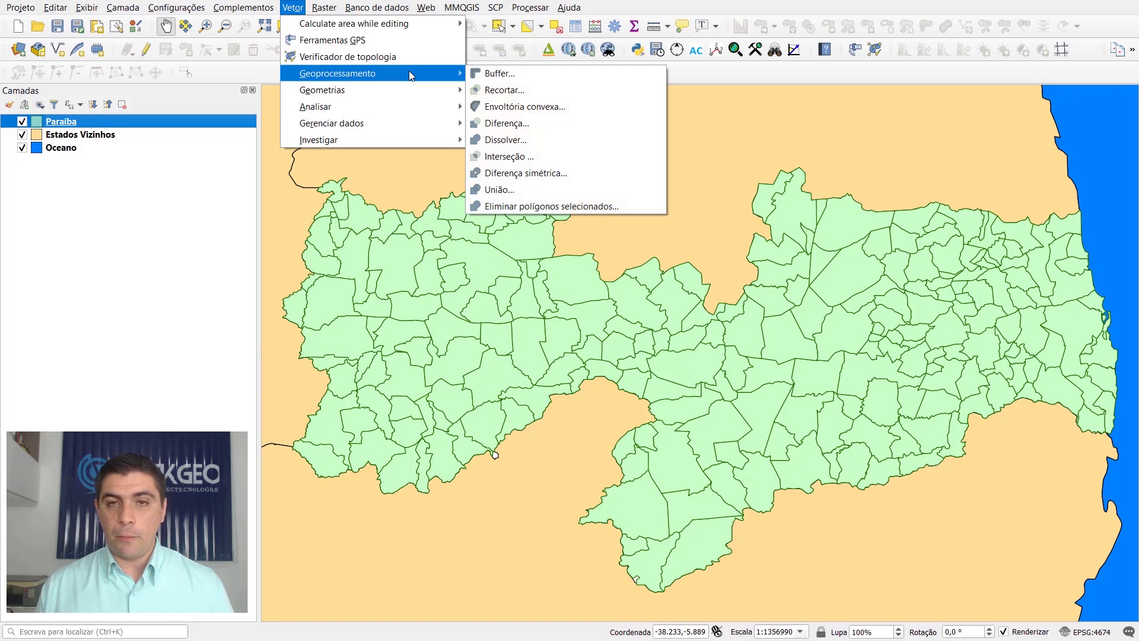
pyautogui.click(552, 140)
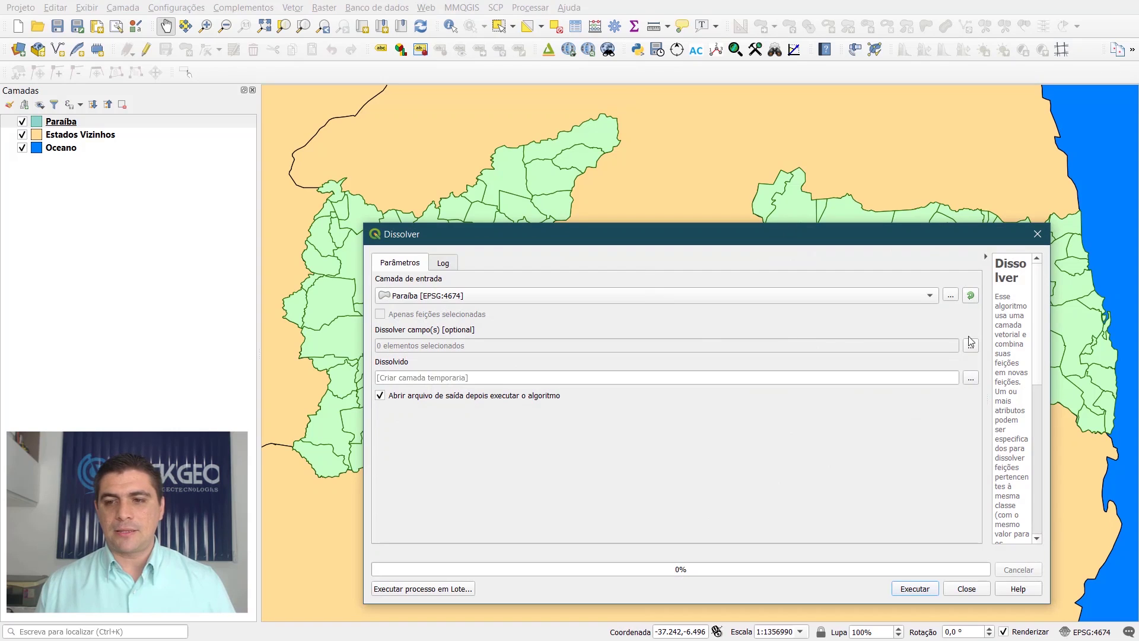
pyautogui.moveTo(987, 332); pyautogui.dragTo(782, 320)
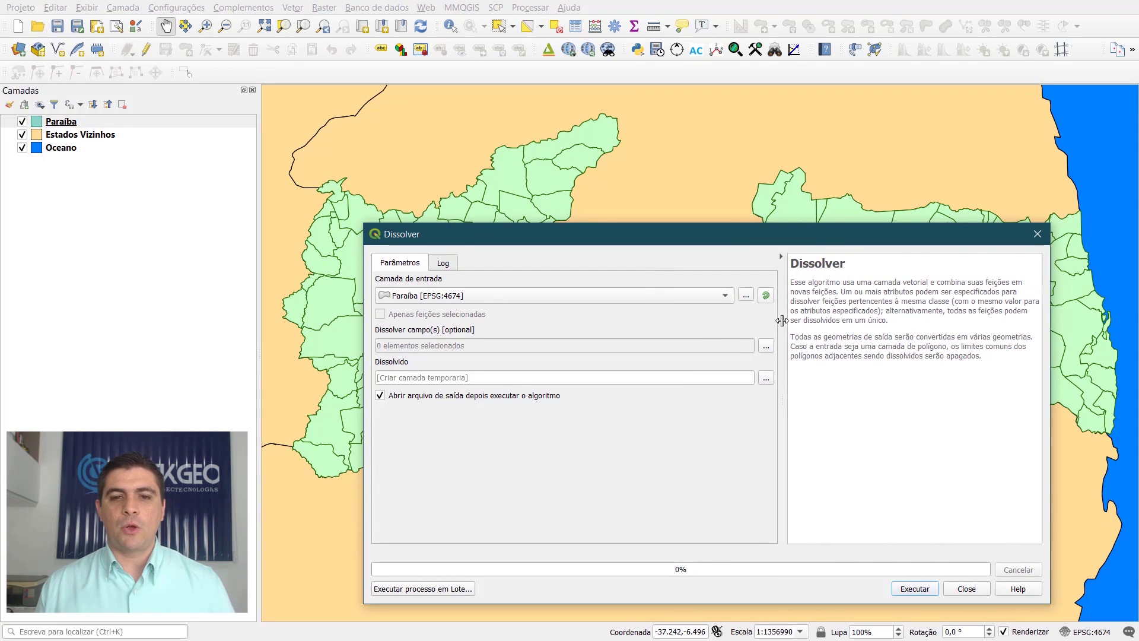
pyautogui.moveTo(680, 239); pyautogui.dragTo(652, 104)
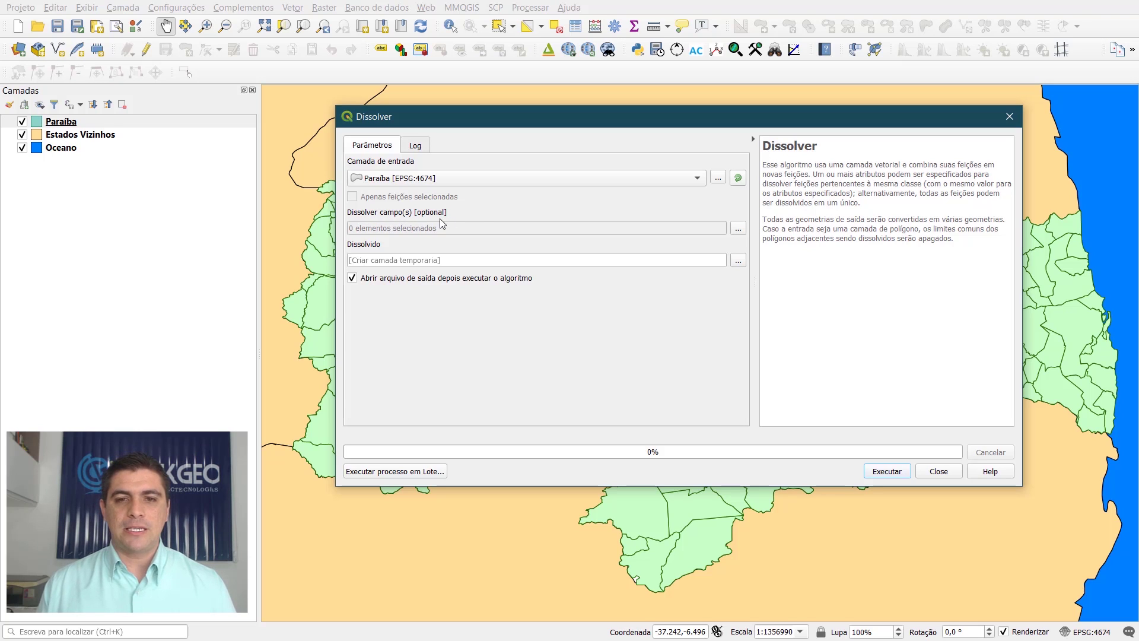
pyautogui.click(739, 230)
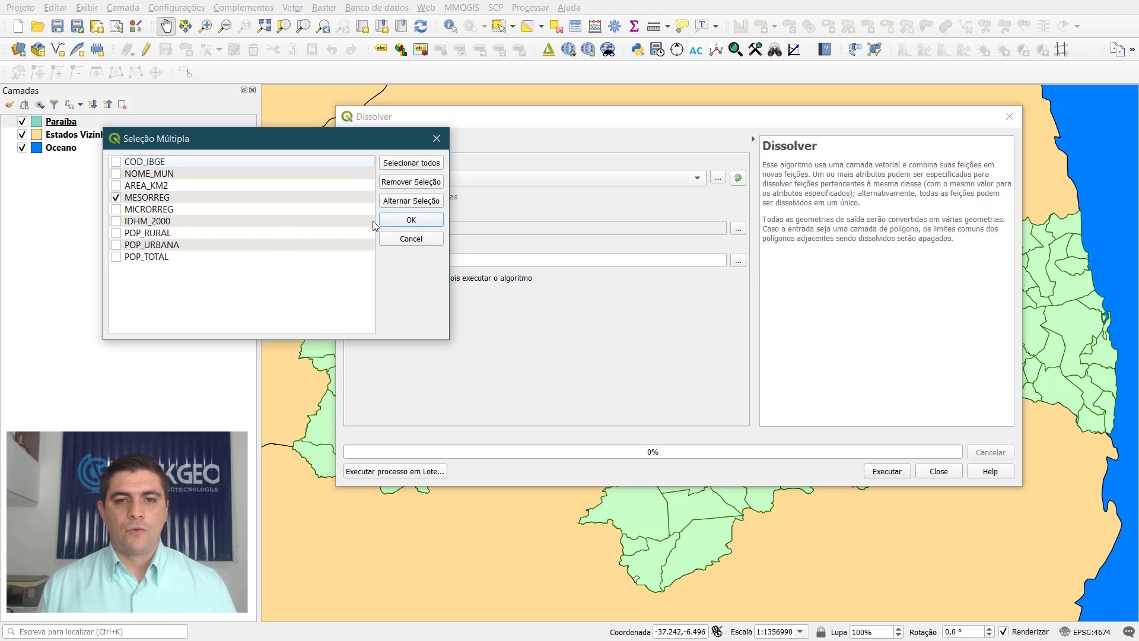
pyautogui.click(425, 223)
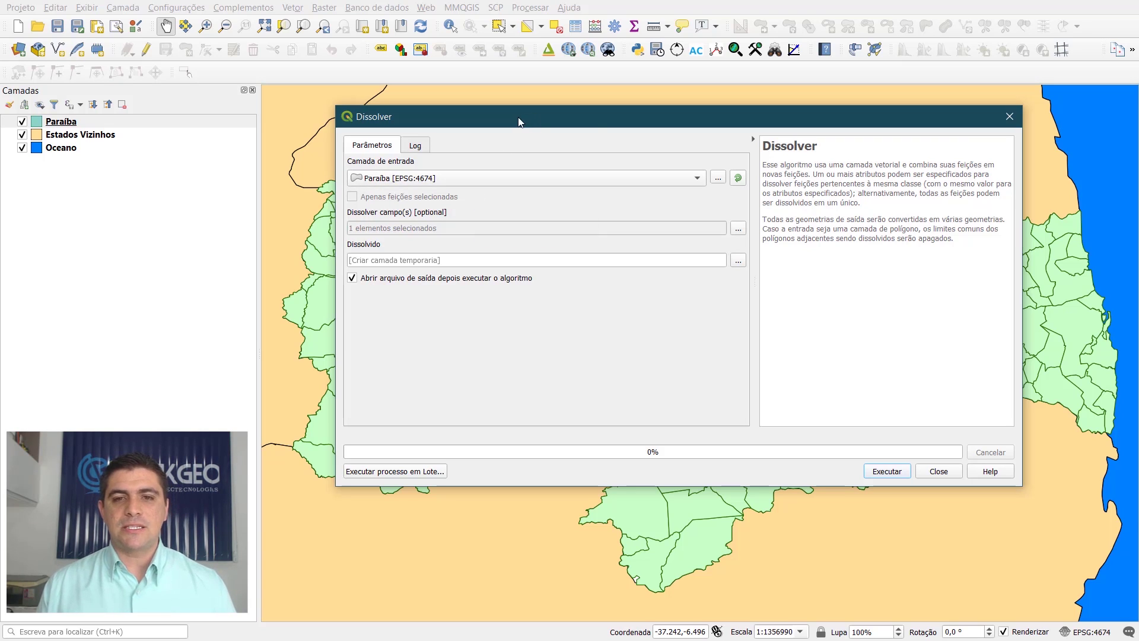
# - Run the Dissolve with output to a temporary layer and close the tool
pyautogui.moveTo(517, 121); pyautogui.dragTo(716, 314)
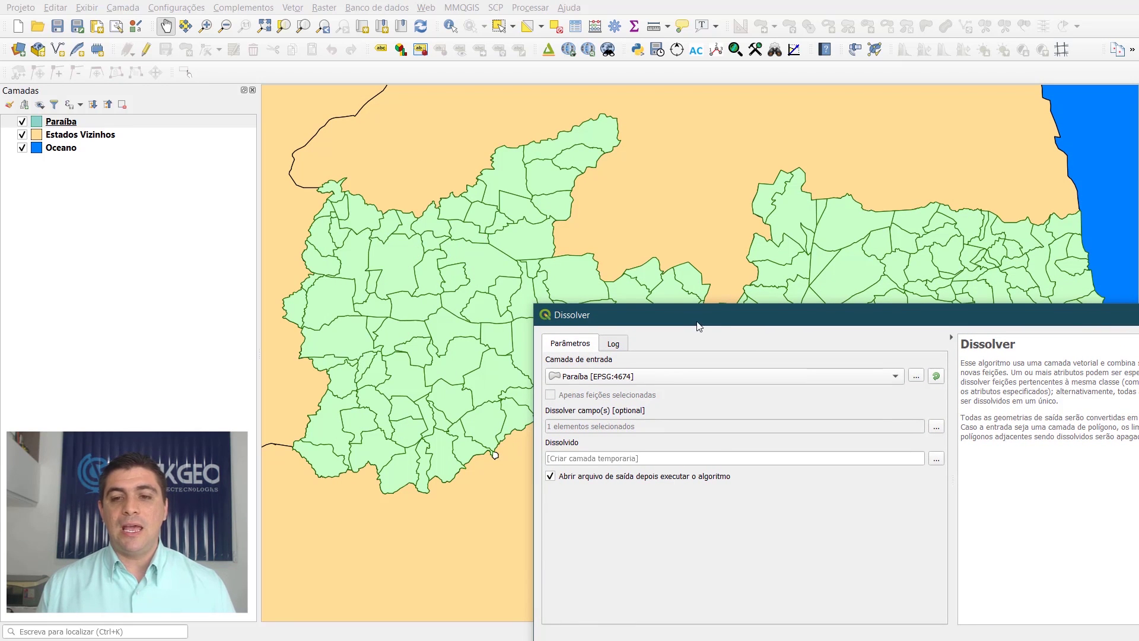
pyautogui.moveTo(697, 323); pyautogui.dragTo(549, 145)
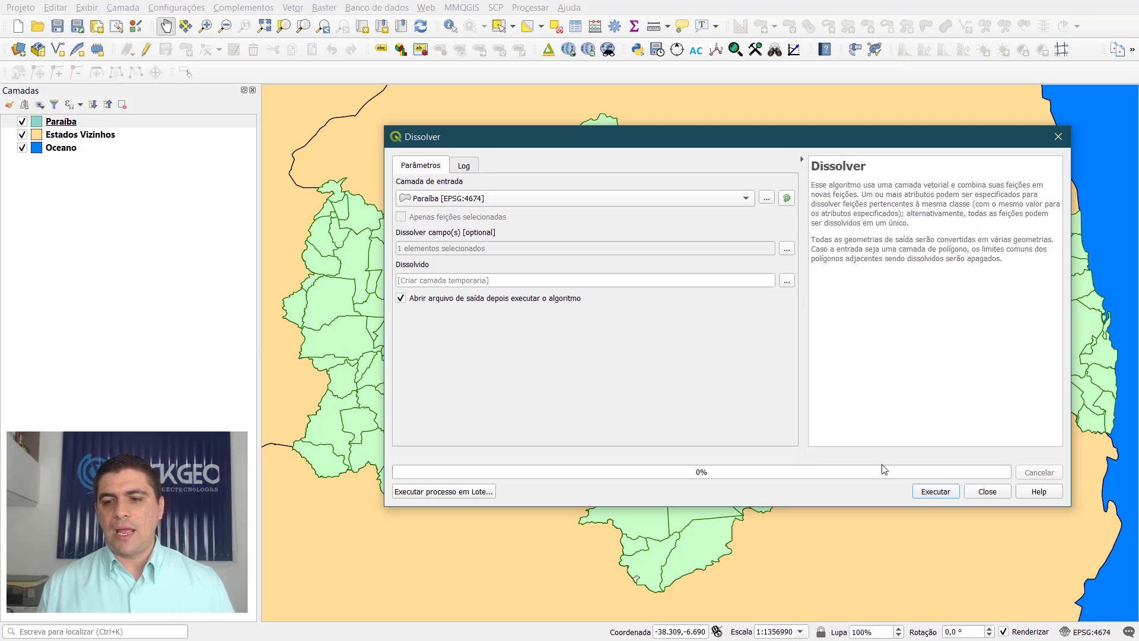
pyautogui.click(946, 496)
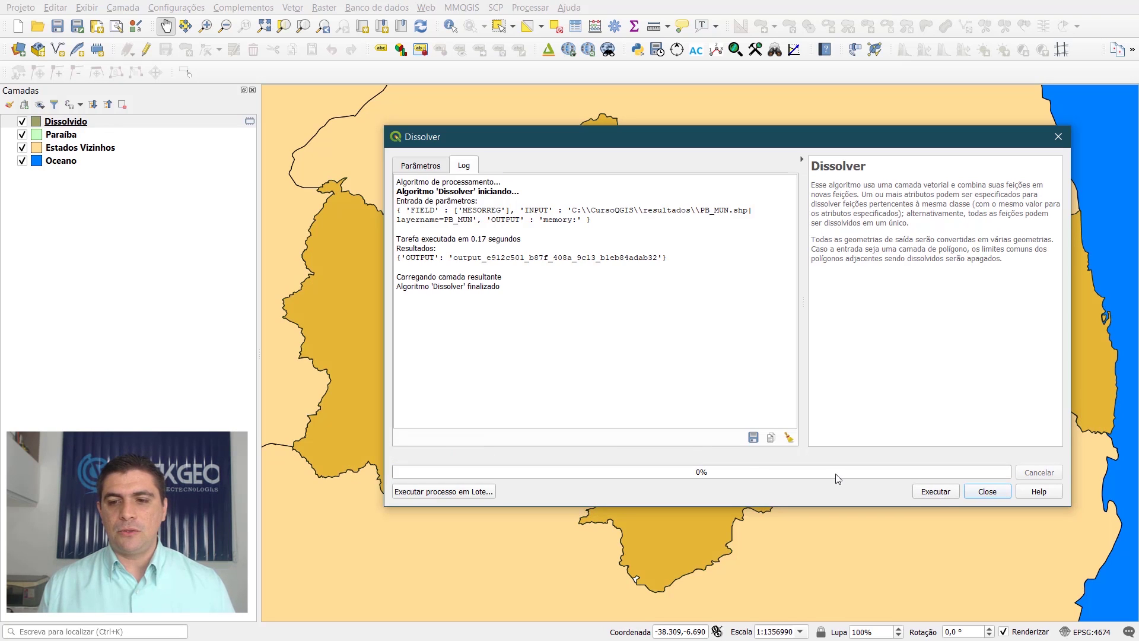
pyautogui.click(987, 492)
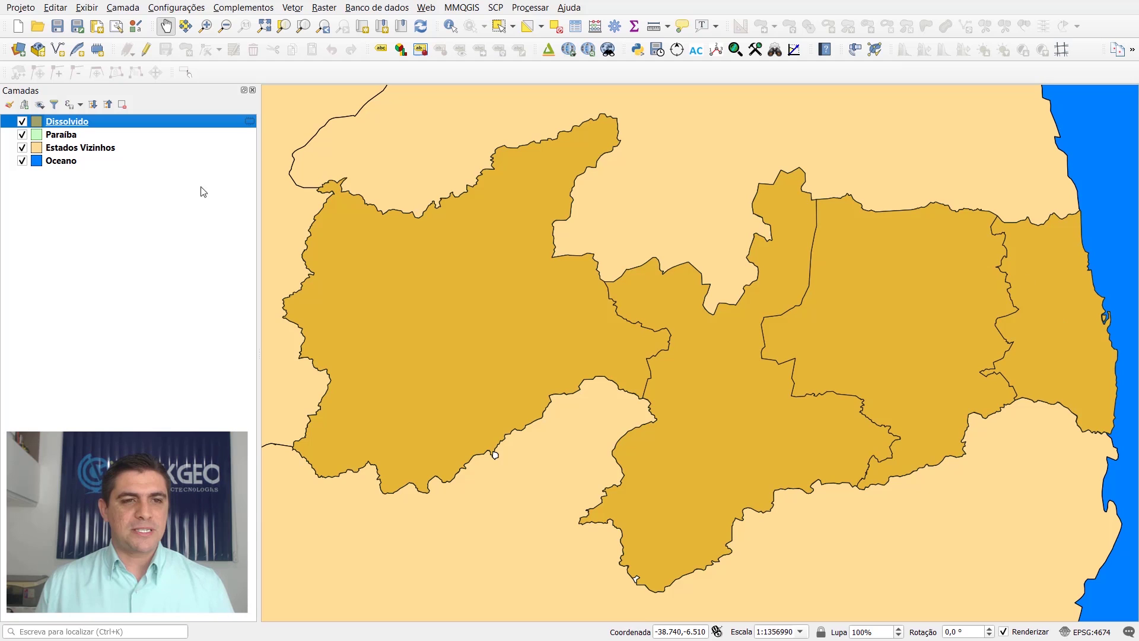
# - Hide the Dissolvido layer and open the Paraíba attribute table to review its columns
pyautogui.click(21, 121)
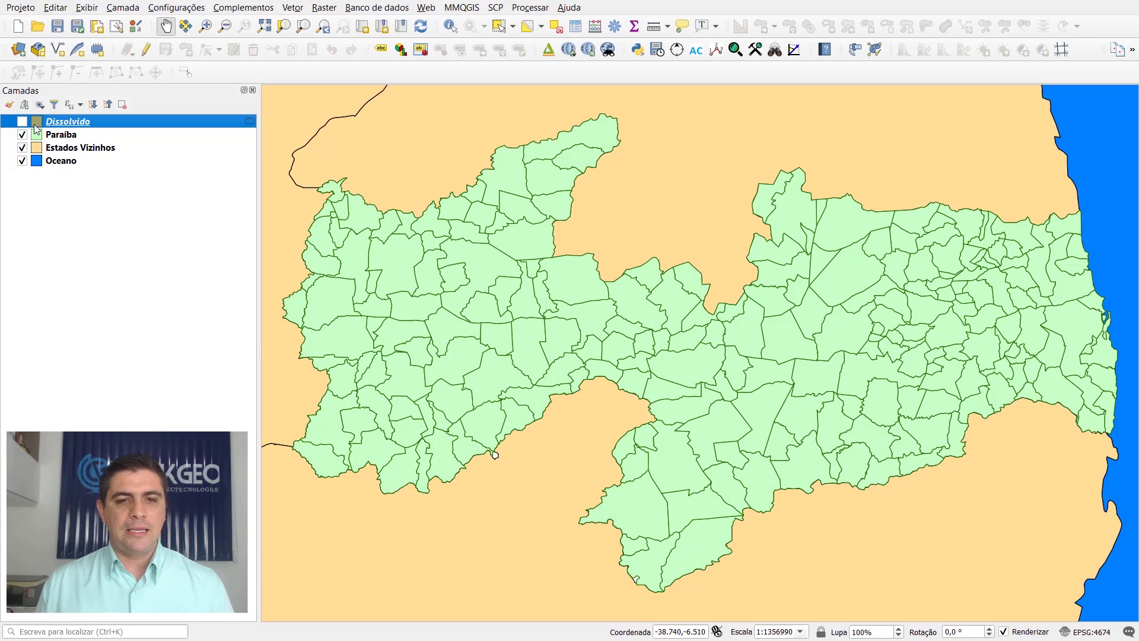
pyautogui.rightClick(84, 139)
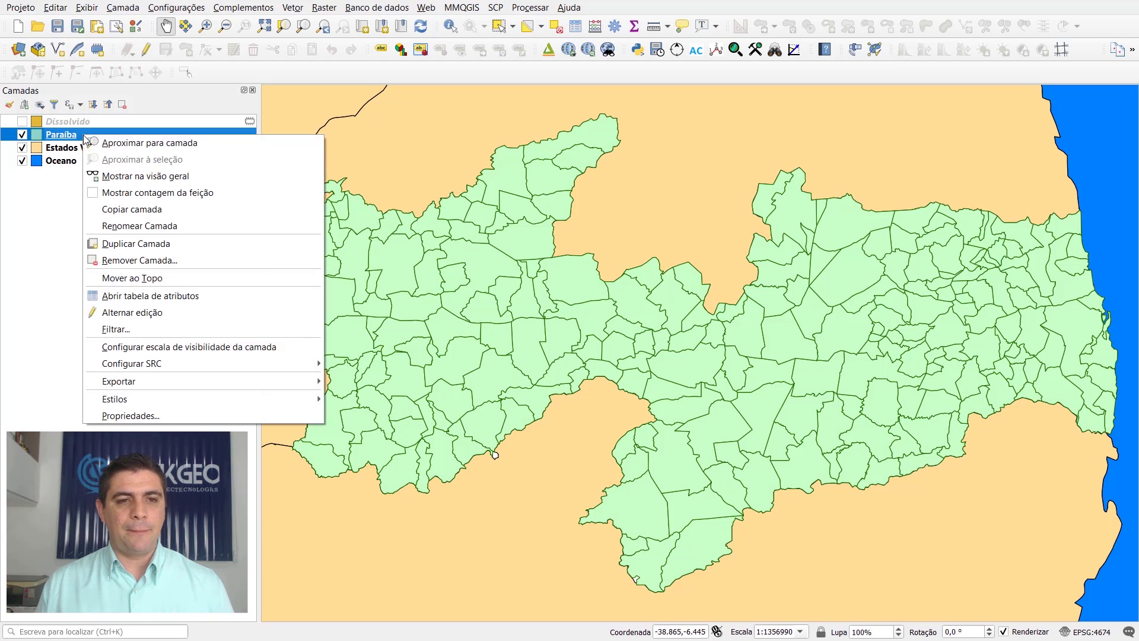
pyautogui.click(209, 296)
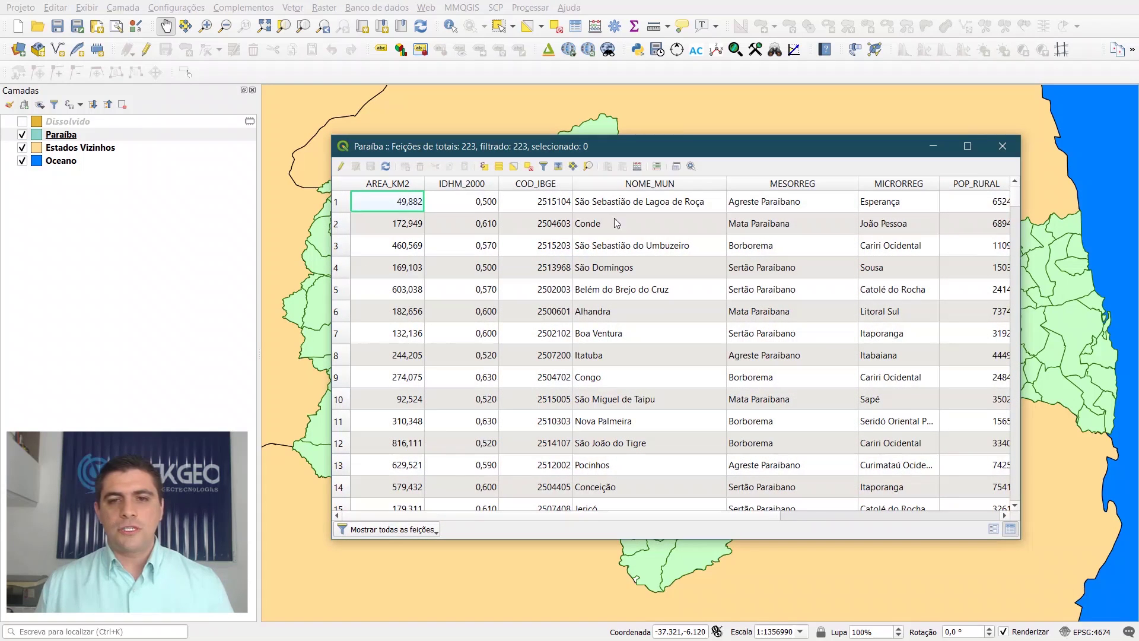
pyautogui.moveTo(419, 515); pyautogui.dragTo(774, 533)
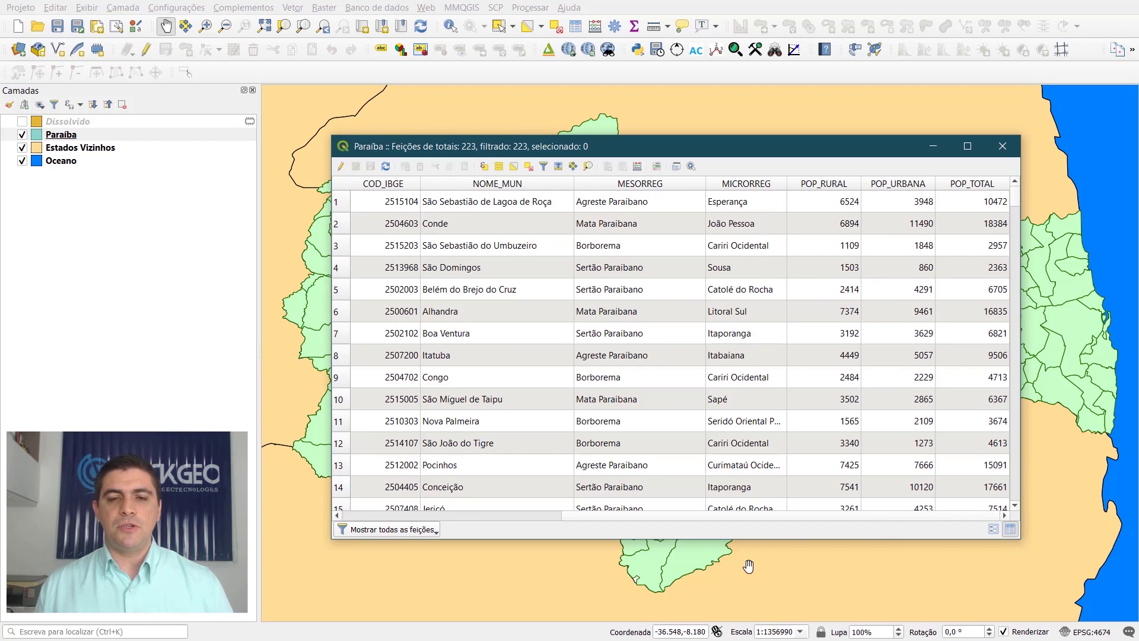
pyautogui.click(559, 515)
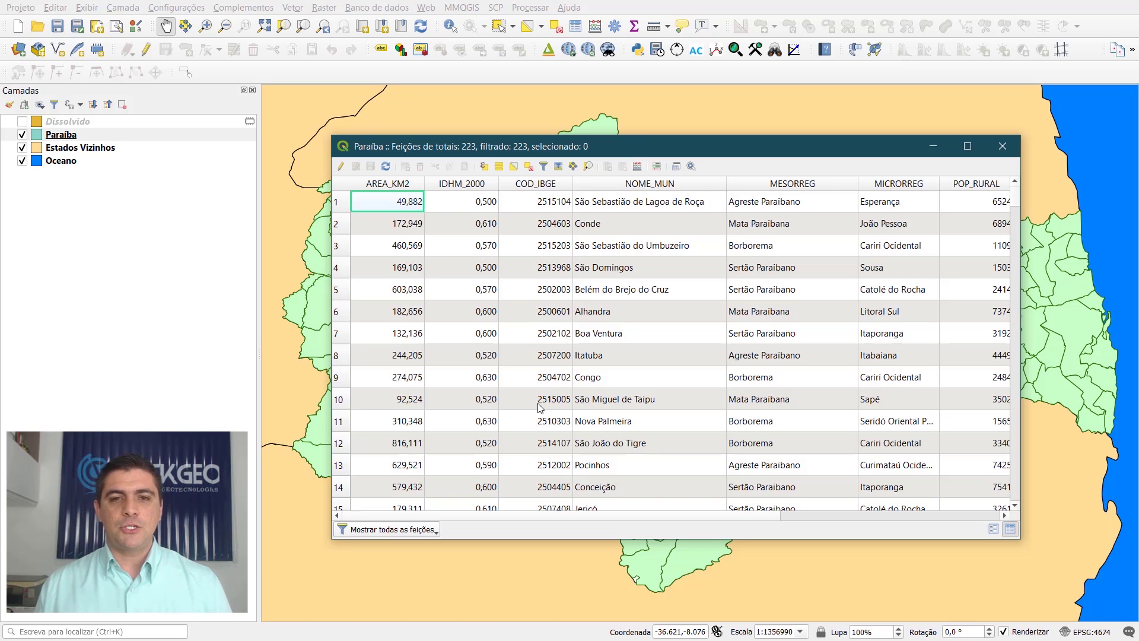
pyautogui.moveTo(645, 146); pyautogui.dragTo(594, 112)
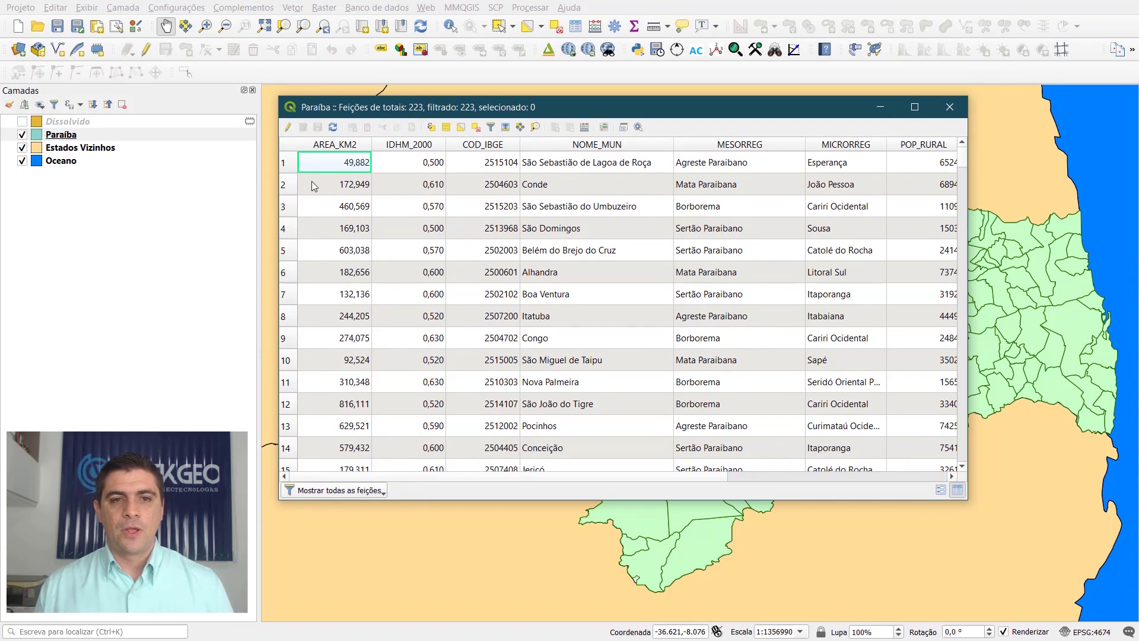
# - Start editing the Paraíba layer and define a new field-calculator field named UF, of type Texto (string), with length 2
pyautogui.click(289, 127)
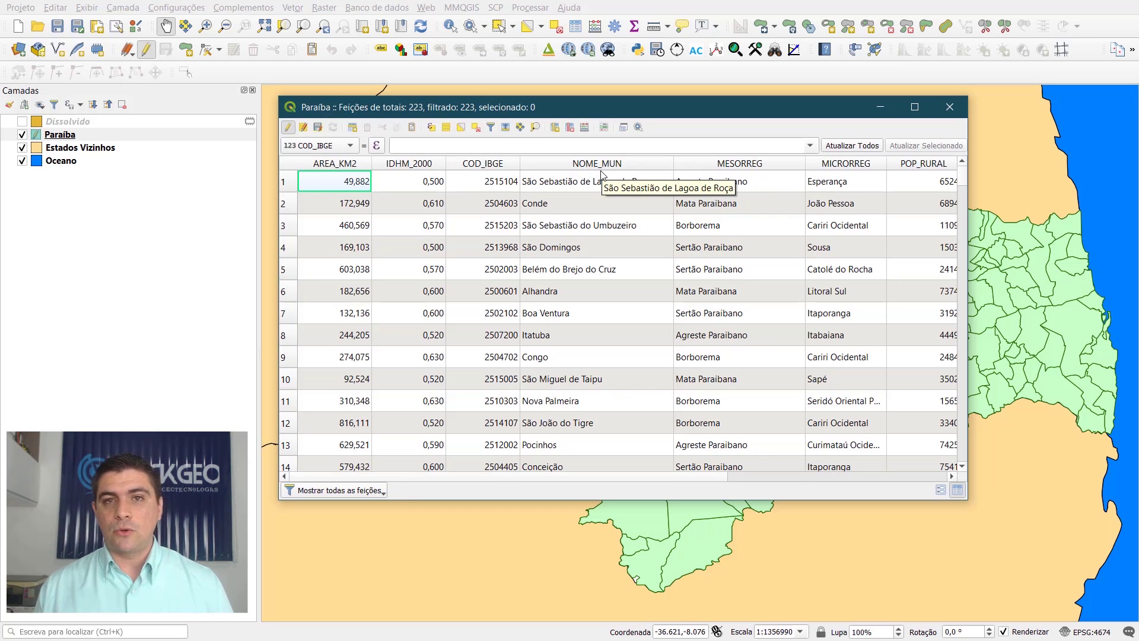
pyautogui.click(585, 128)
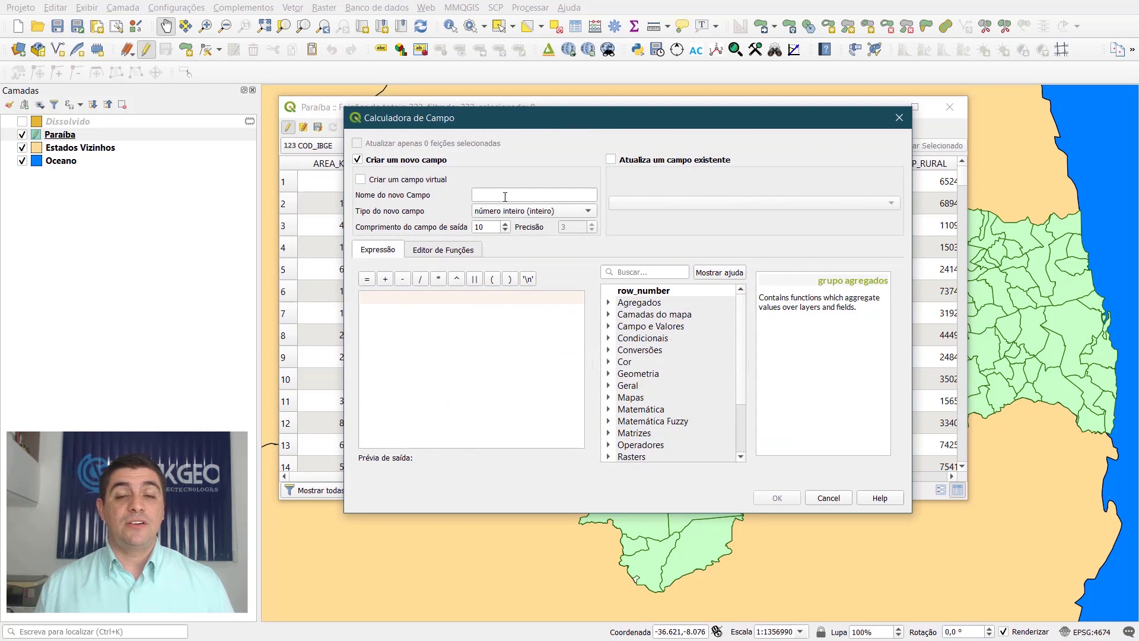
pyautogui.click(504, 197)
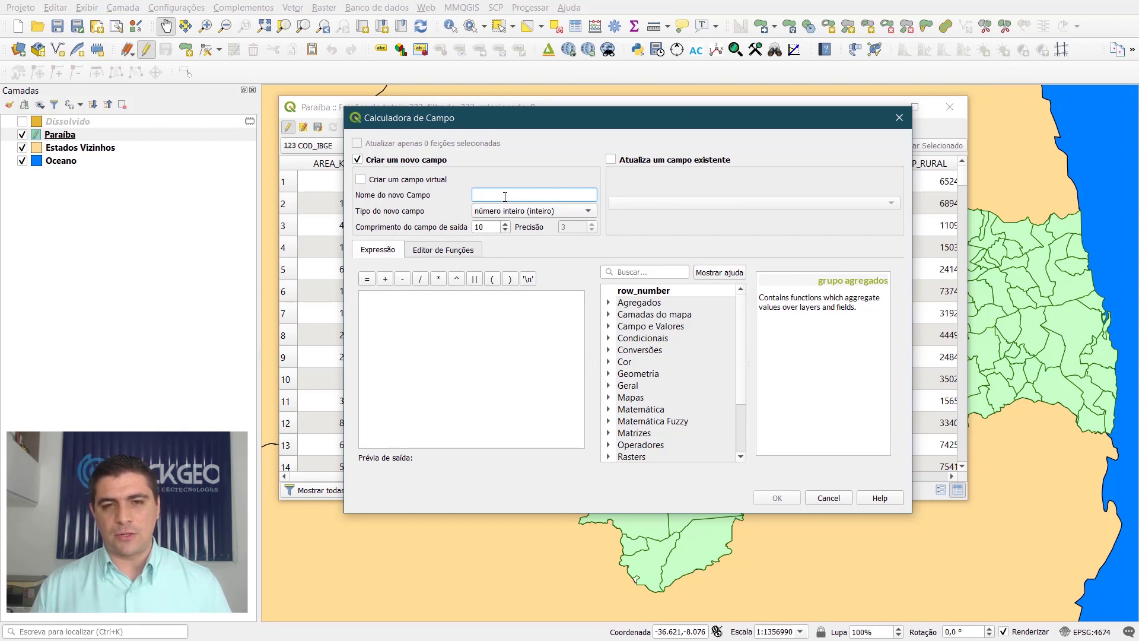
pyautogui.write('U')
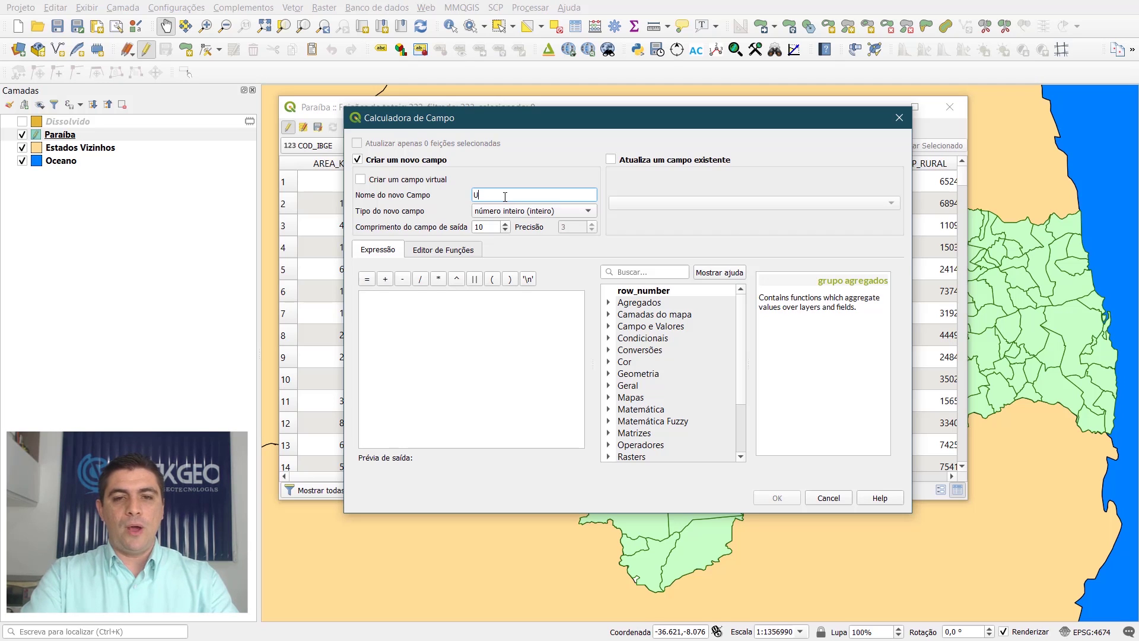
pyautogui.write('F')
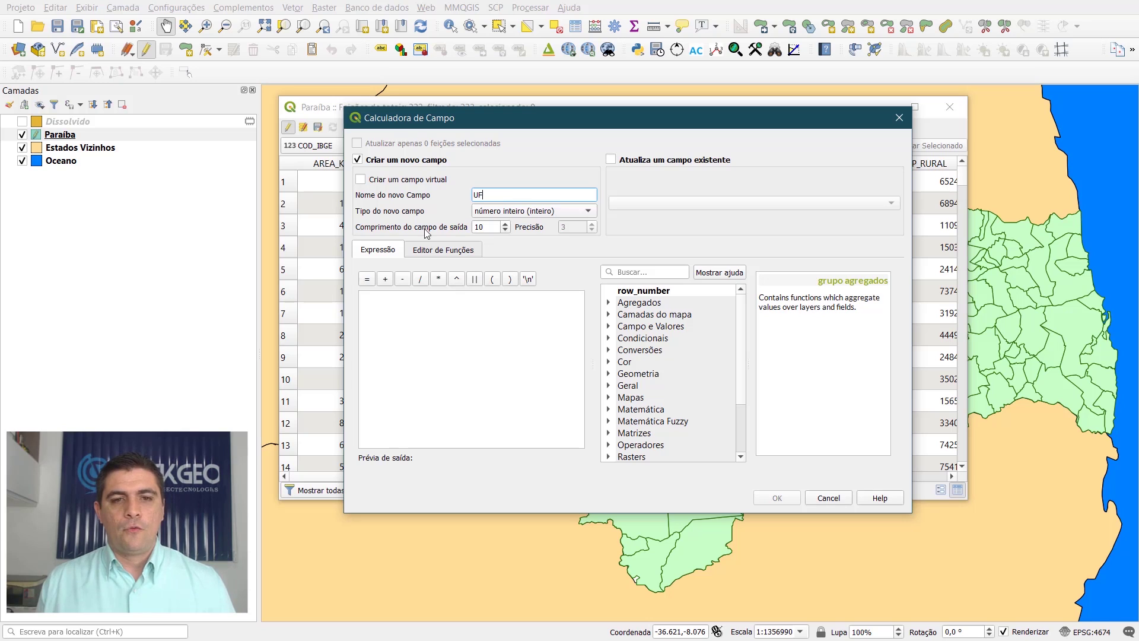
pyautogui.click(550, 215)
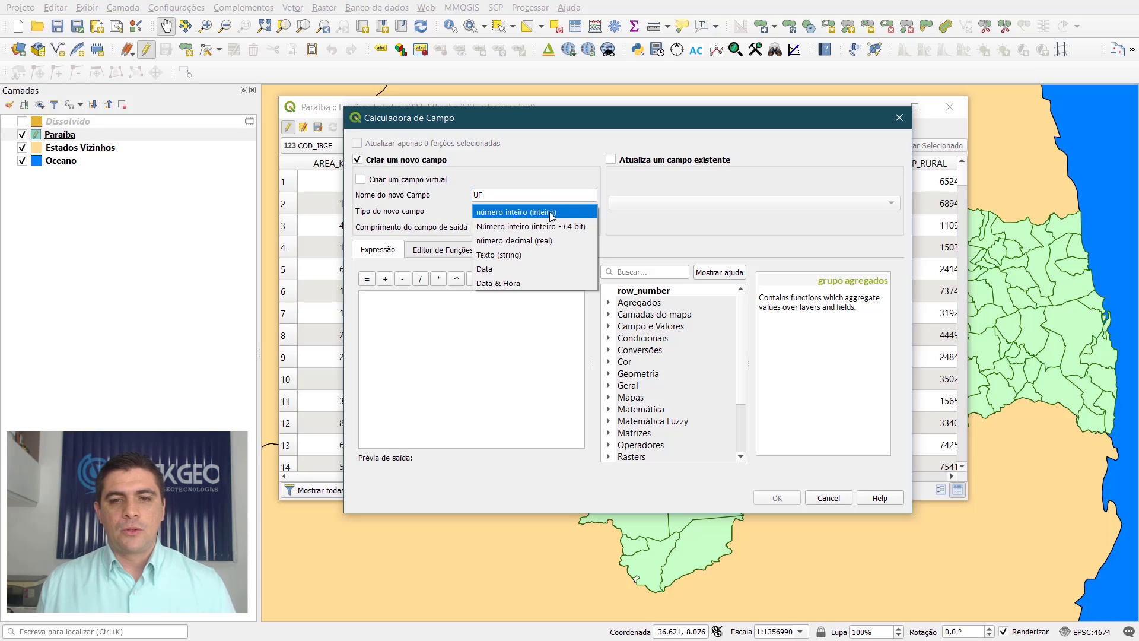
pyautogui.click(504, 255)
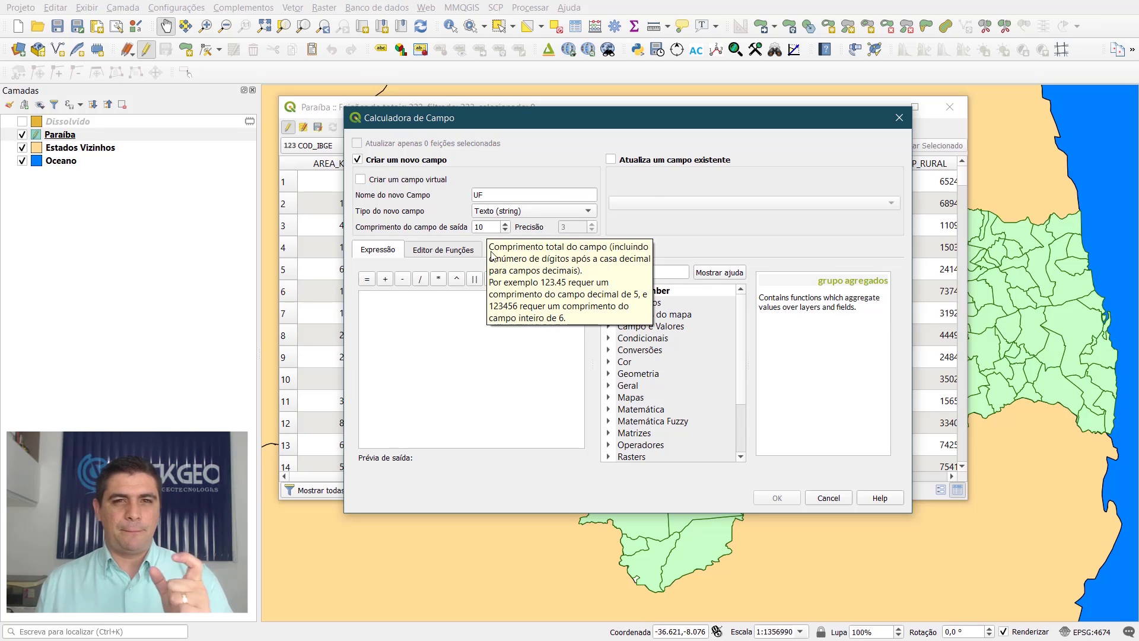
pyautogui.moveTo(489, 232); pyautogui.dragTo(439, 229)
pyautogui.write('2')
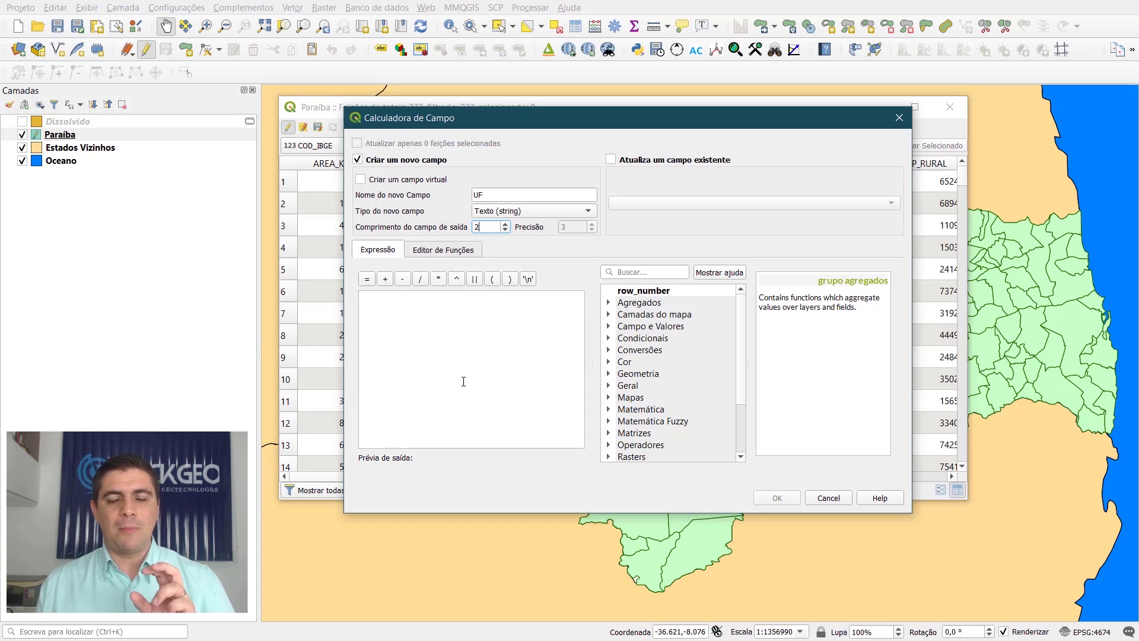
# - Enter the expression 'PB' for the UF field and create it for all features
pyautogui.click(404, 308)
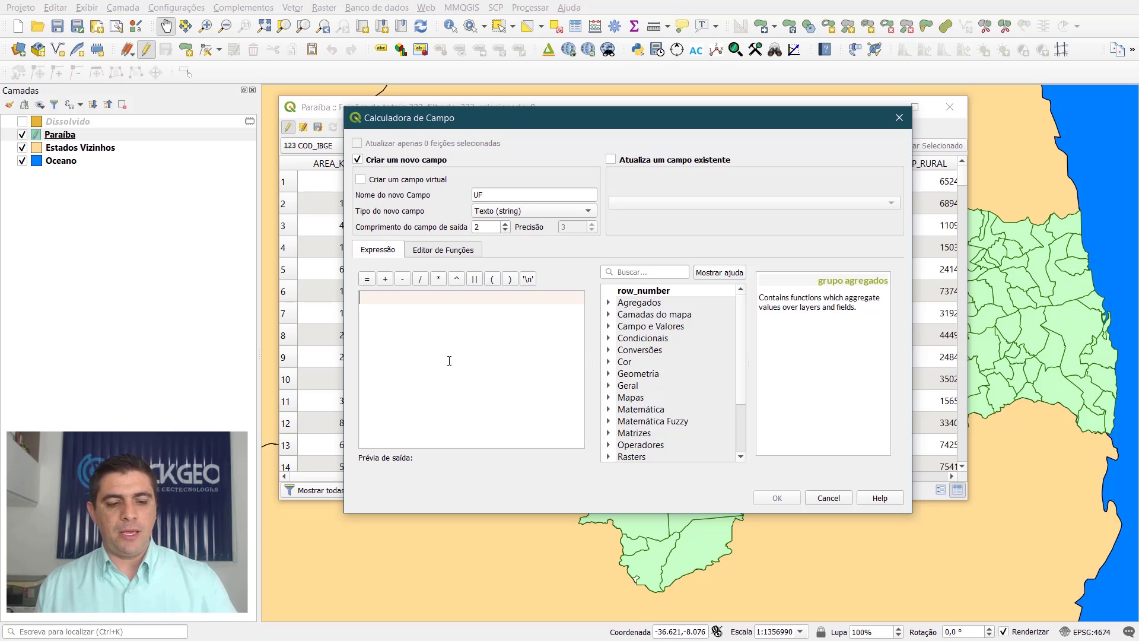
pyautogui.write("'")
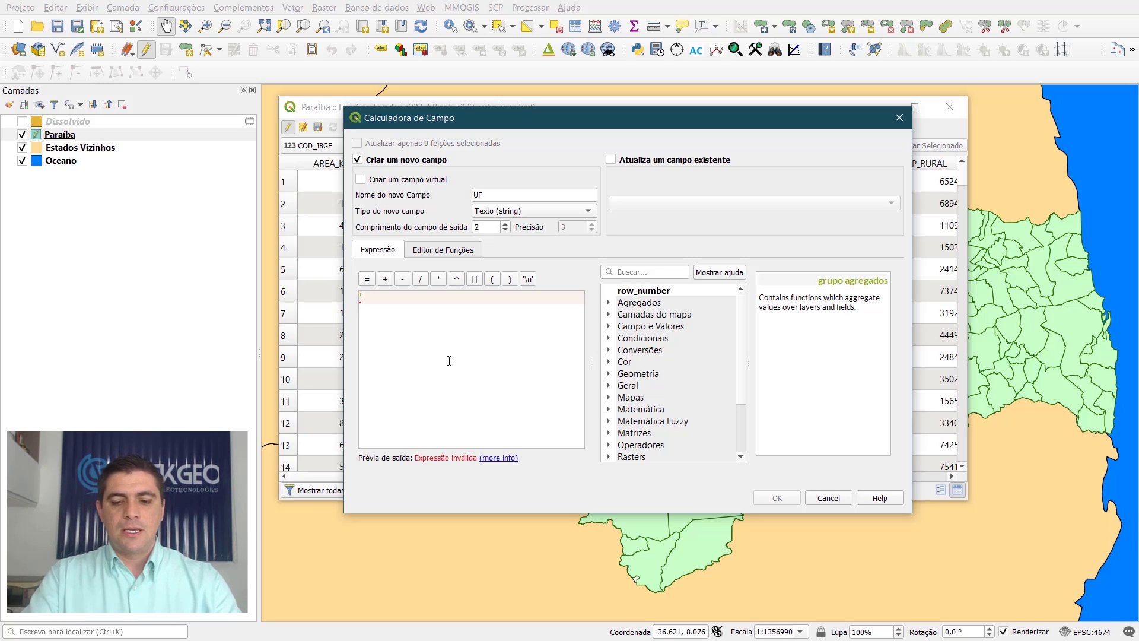
pyautogui.write('PB')
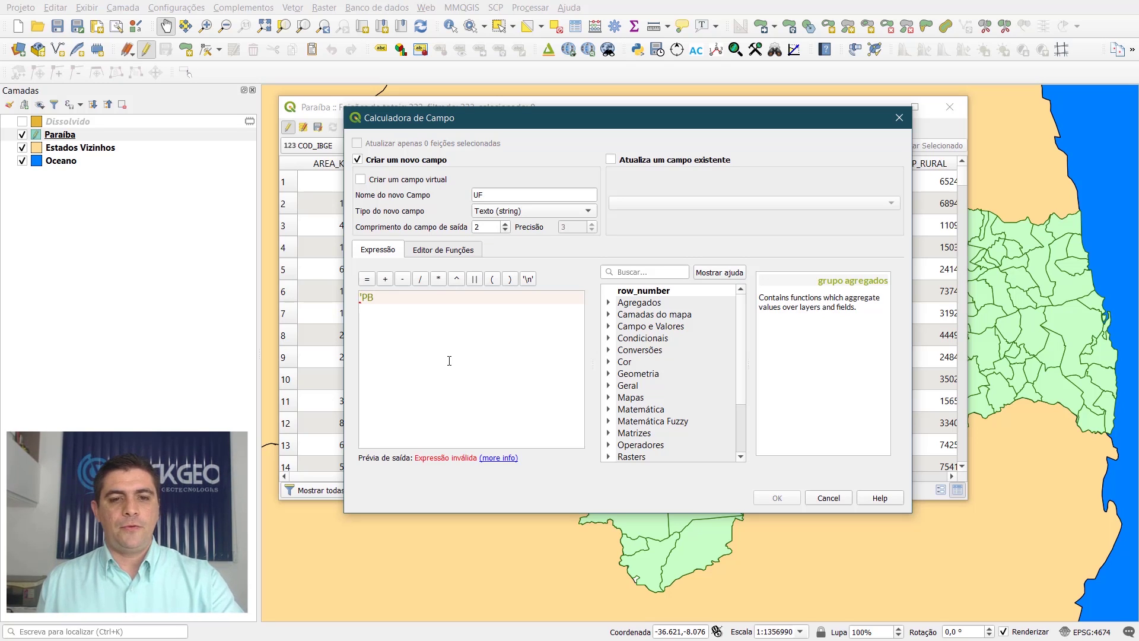
pyautogui.write("'")
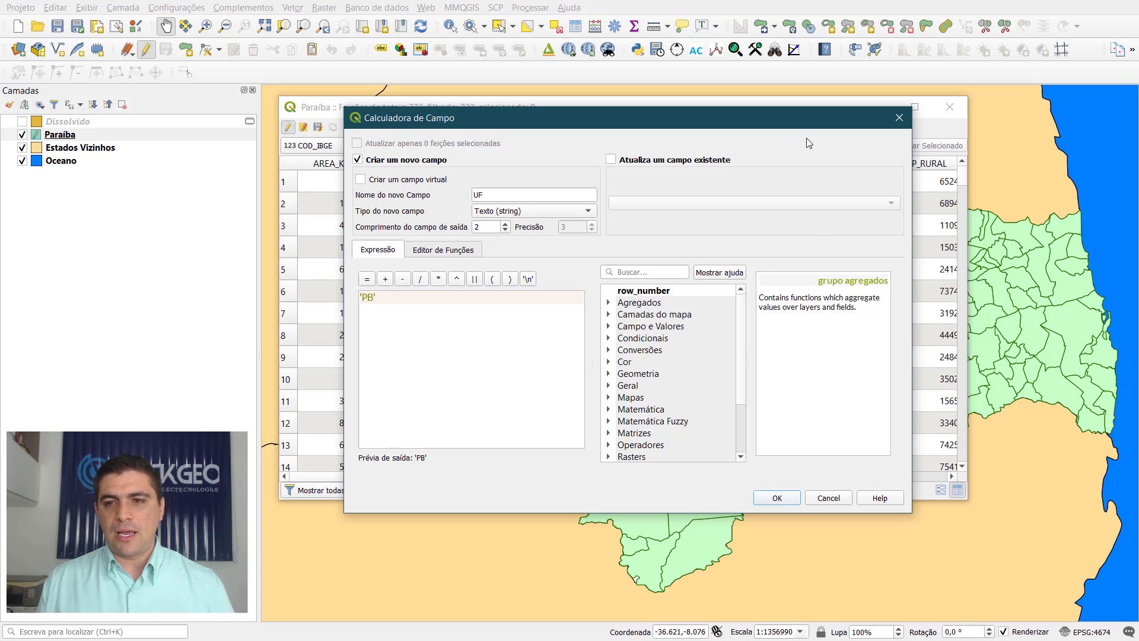
pyautogui.click(788, 500)
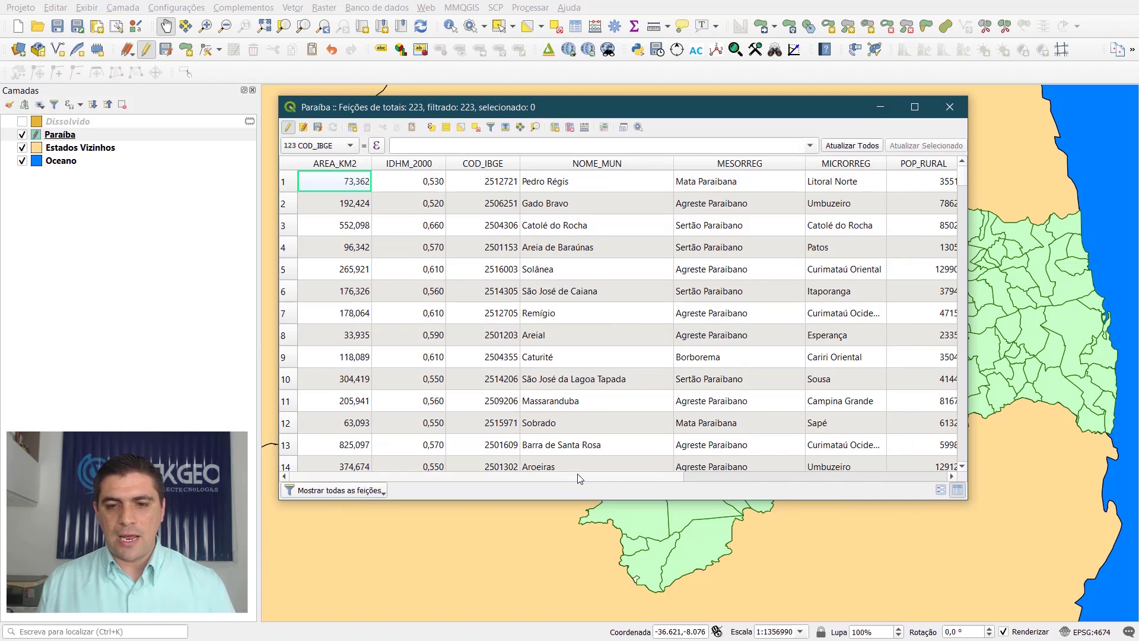
# - Check the UF column across the table rows, then save the Paraíba layer edits and close the attribute table
pyautogui.moveTo(598, 478); pyautogui.dragTo(866, 486)
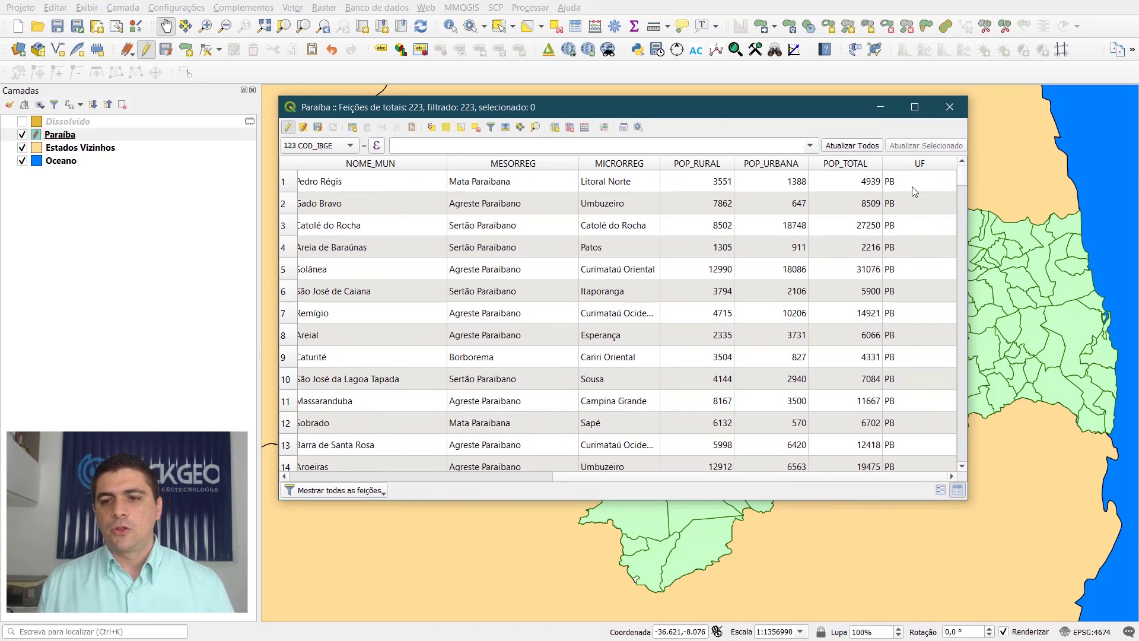
pyautogui.scroll(-3, 917, 378)
pyautogui.scroll(-4, 914, 377)
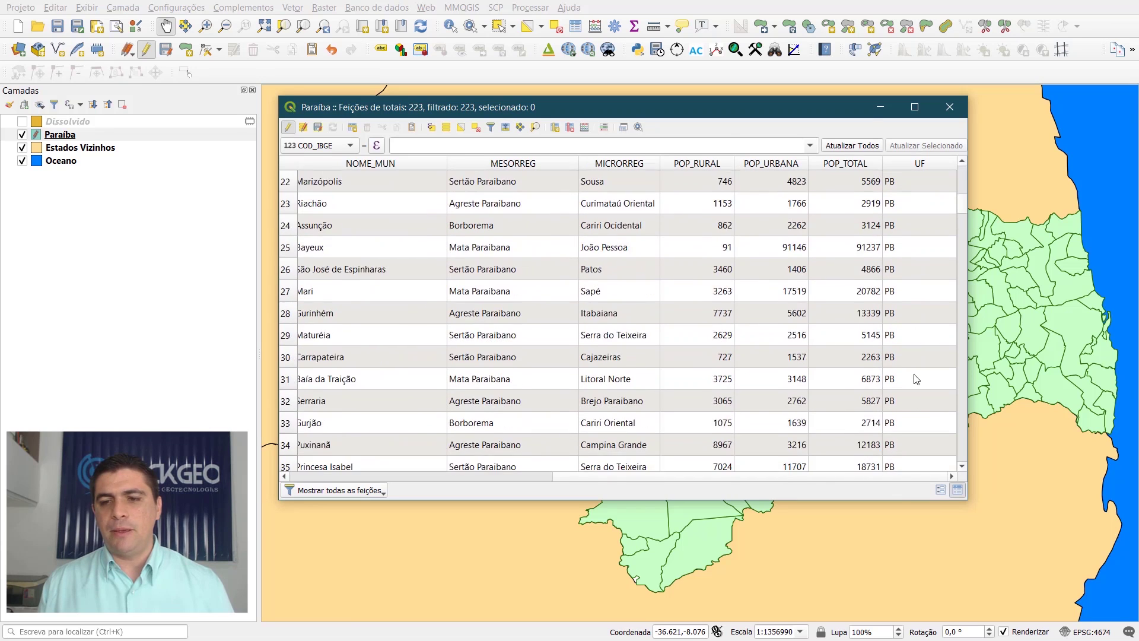
pyautogui.scroll(7, 912, 375)
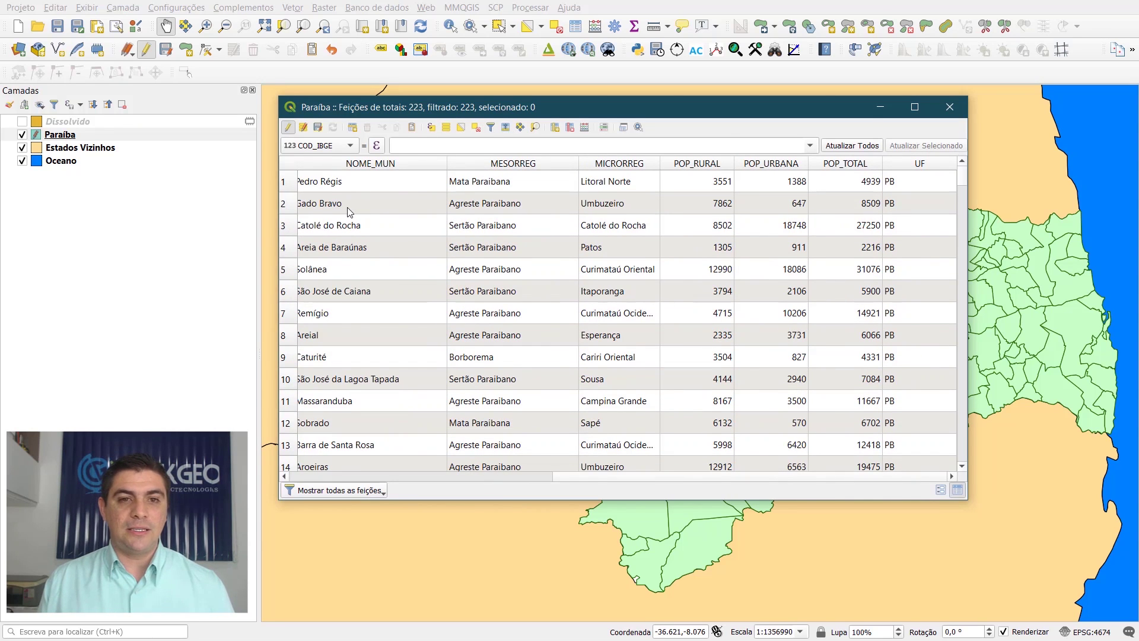
pyautogui.click(288, 128)
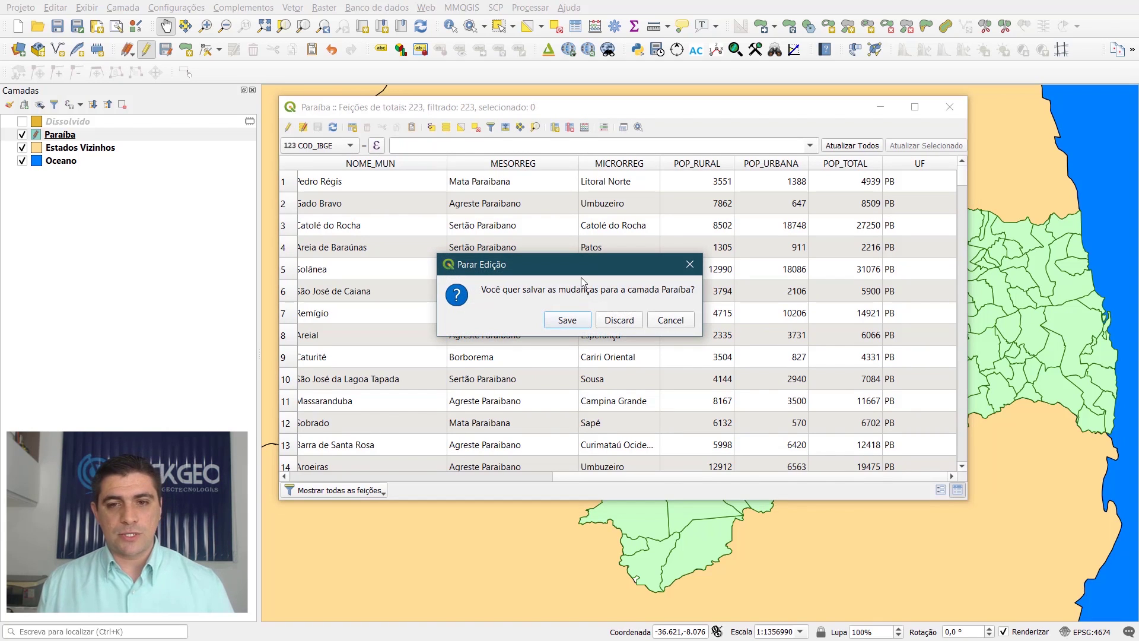
pyautogui.click(576, 322)
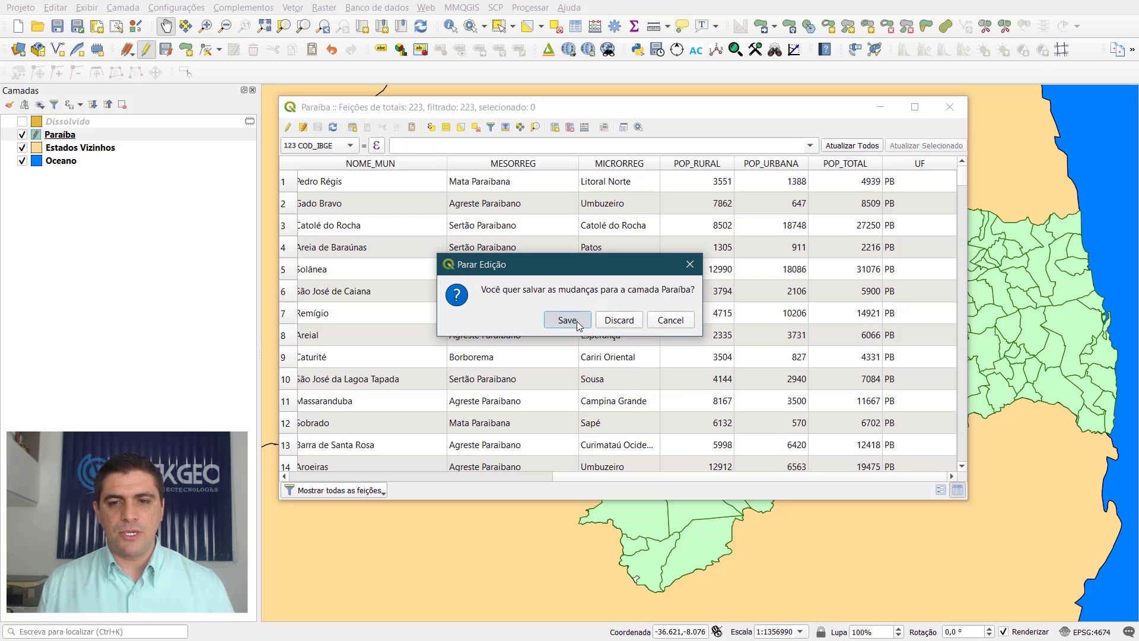
pyautogui.click(950, 107)
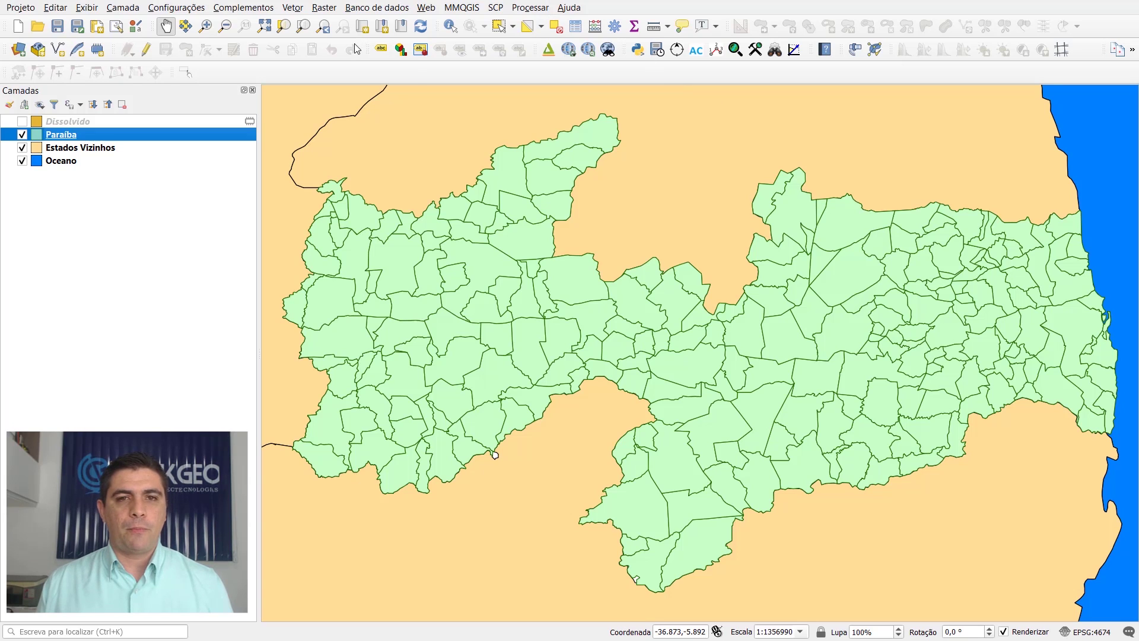
# - Show the processing toolbox and search it for "Dissolve", collapsing the recently used group
pyautogui.click(538, 13)
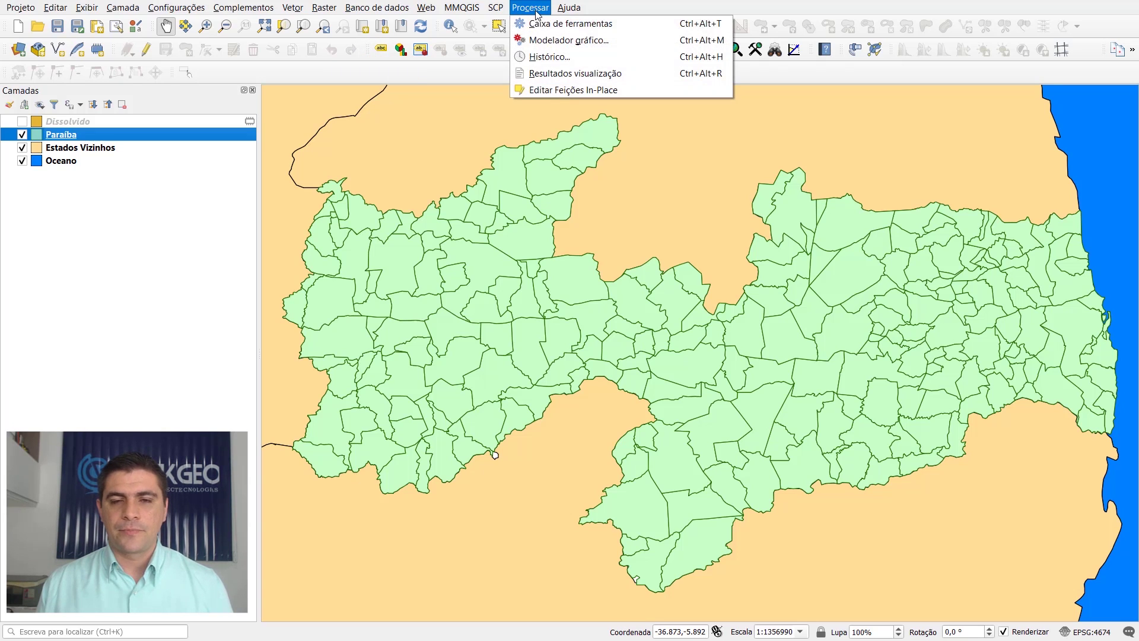
pyautogui.click(637, 28)
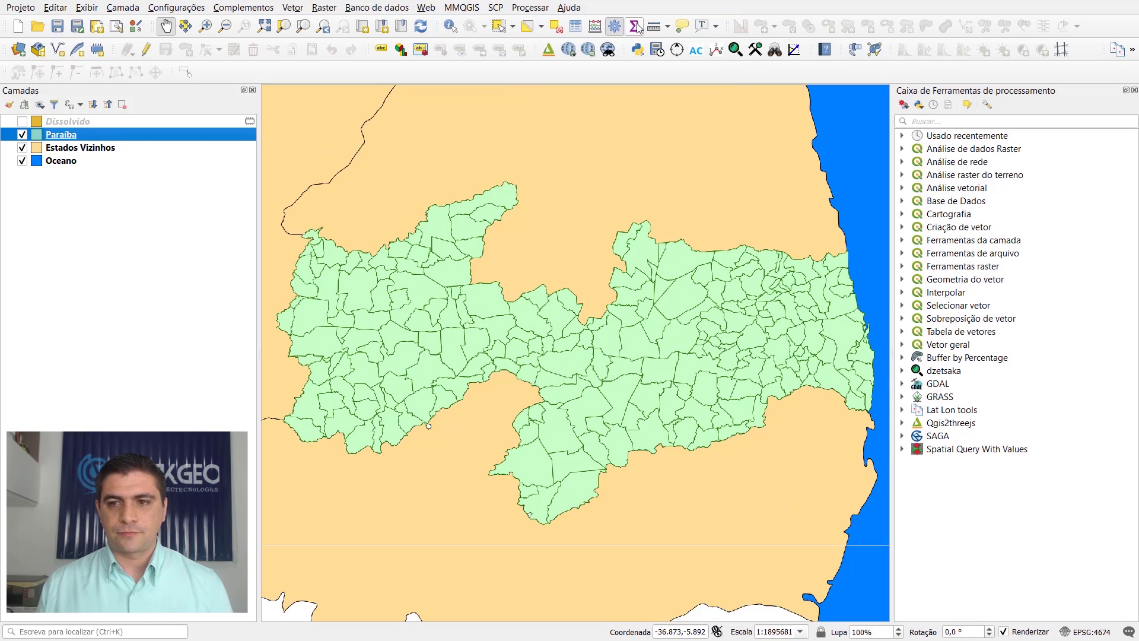
pyautogui.click(949, 121)
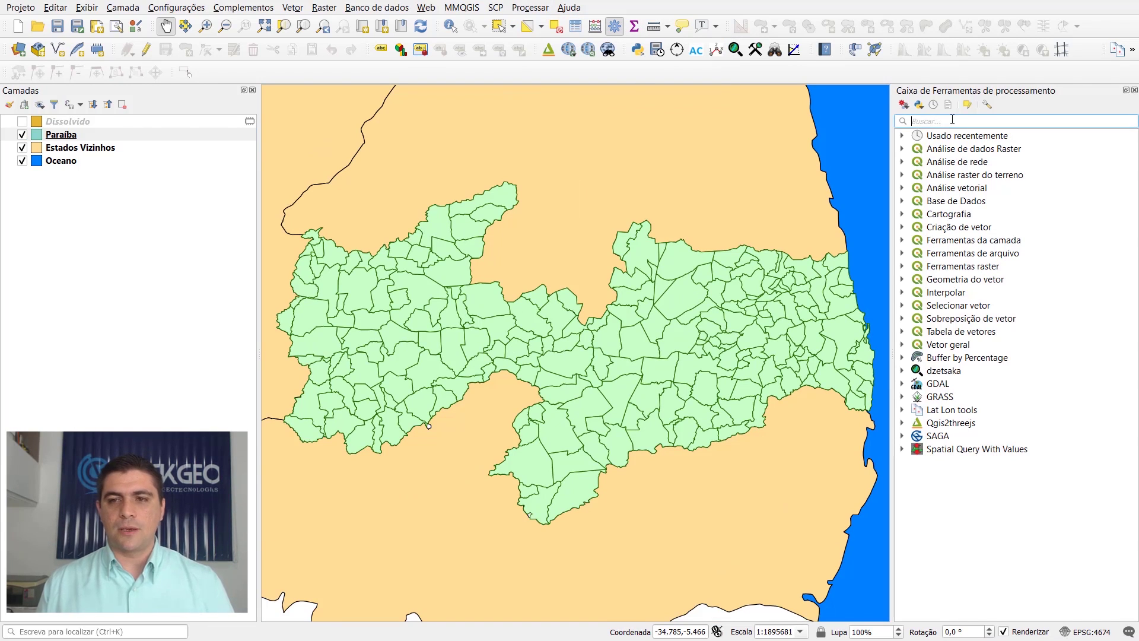
pyautogui.write('Dissolve')
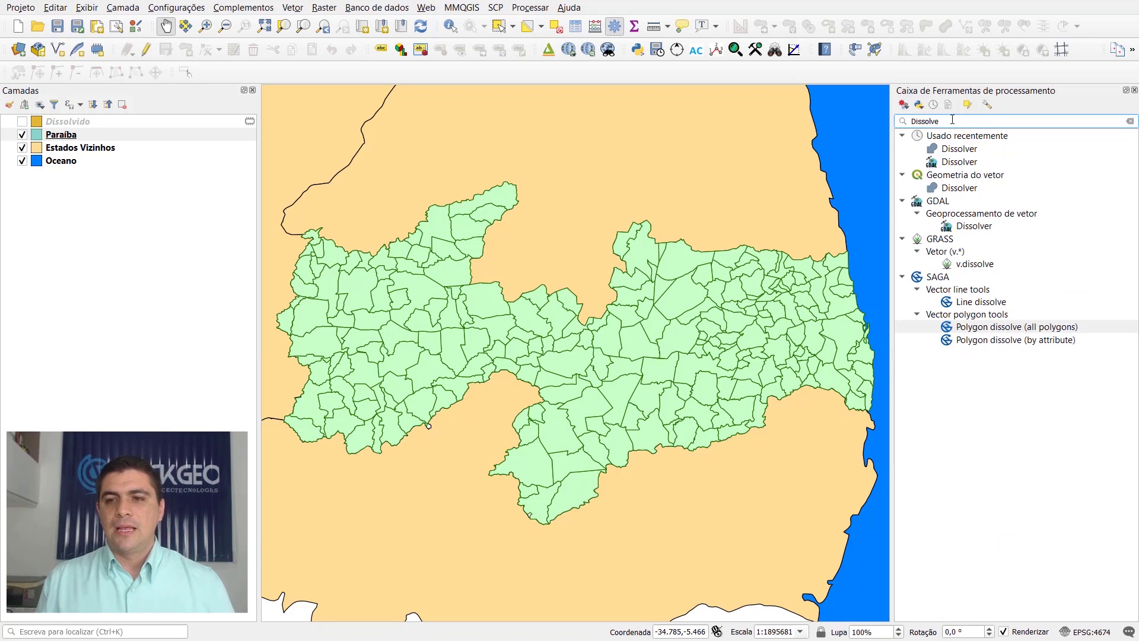
pyautogui.click(902, 135)
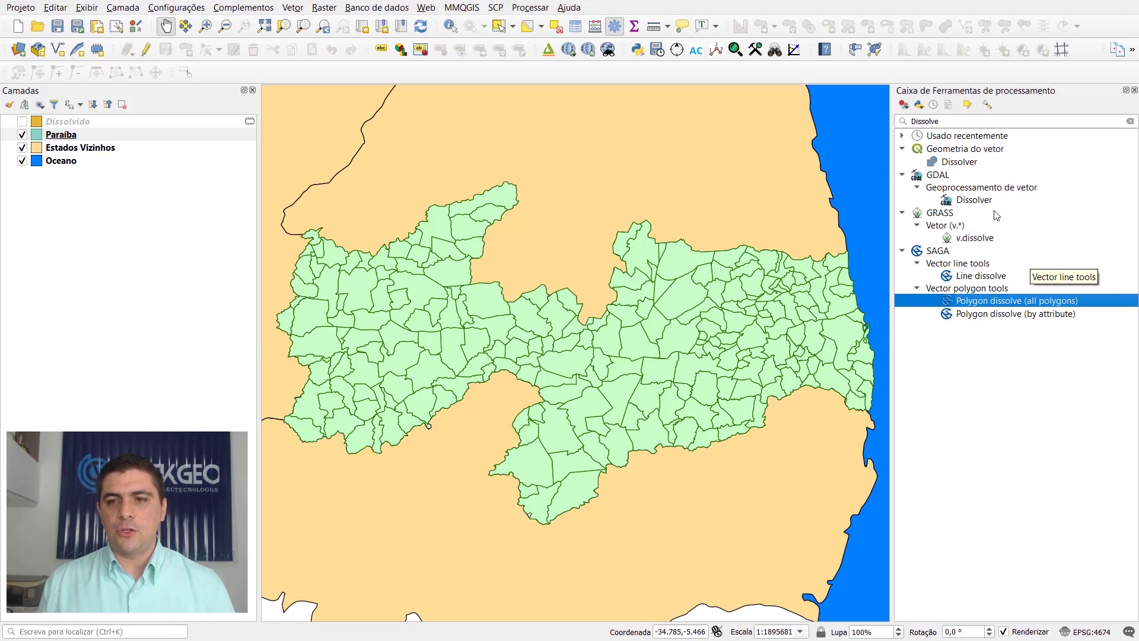
# - Open the GDAL Dissolver tool for the Paraíba layer and choose UF as the dissolve field
pyautogui.click(1011, 189)
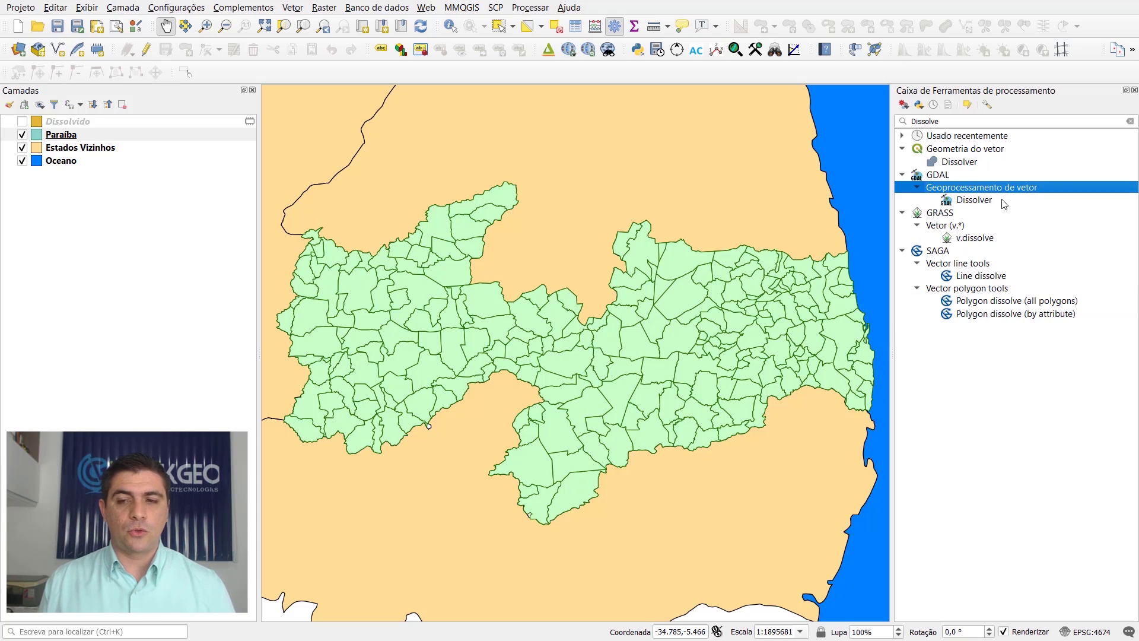
pyautogui.click(985, 201)
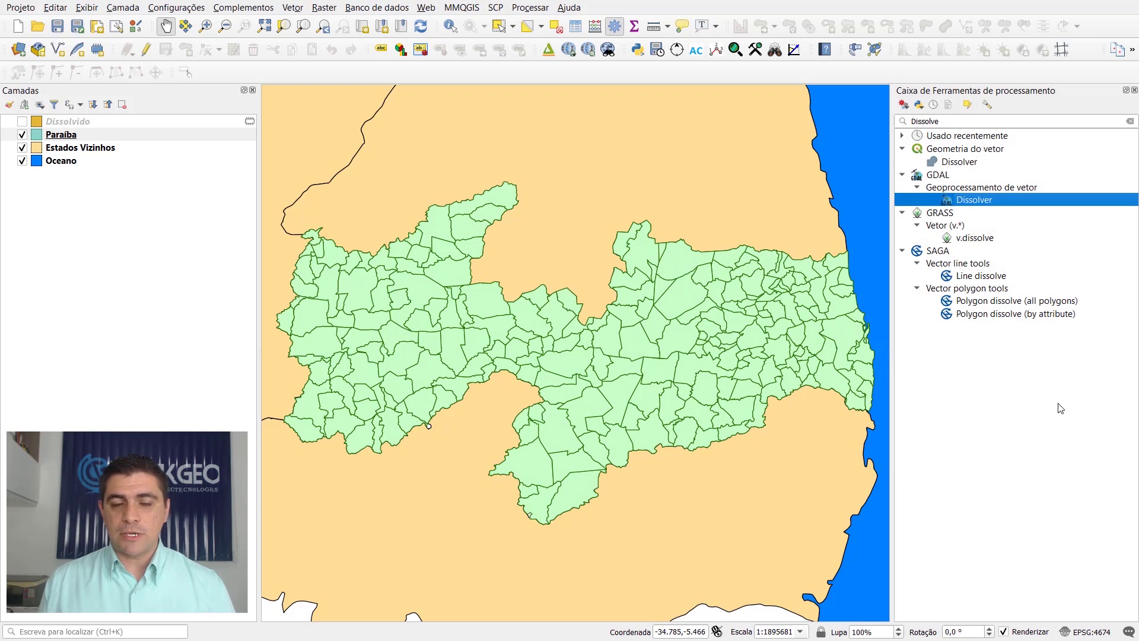
pyautogui.rightClick(1008, 205)
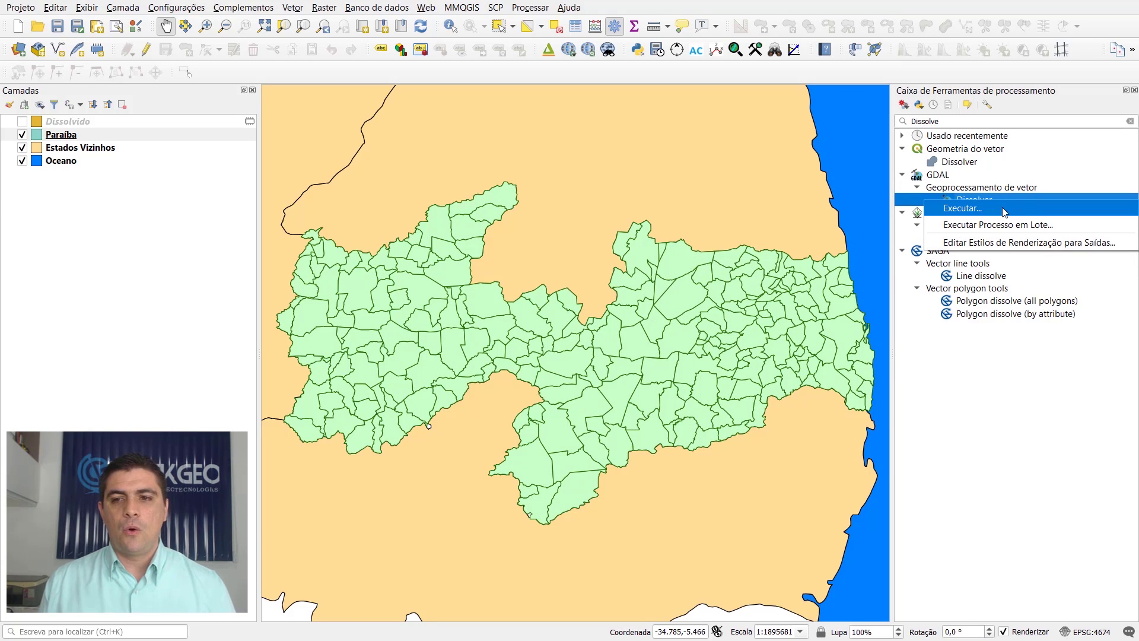
pyautogui.click(1009, 211)
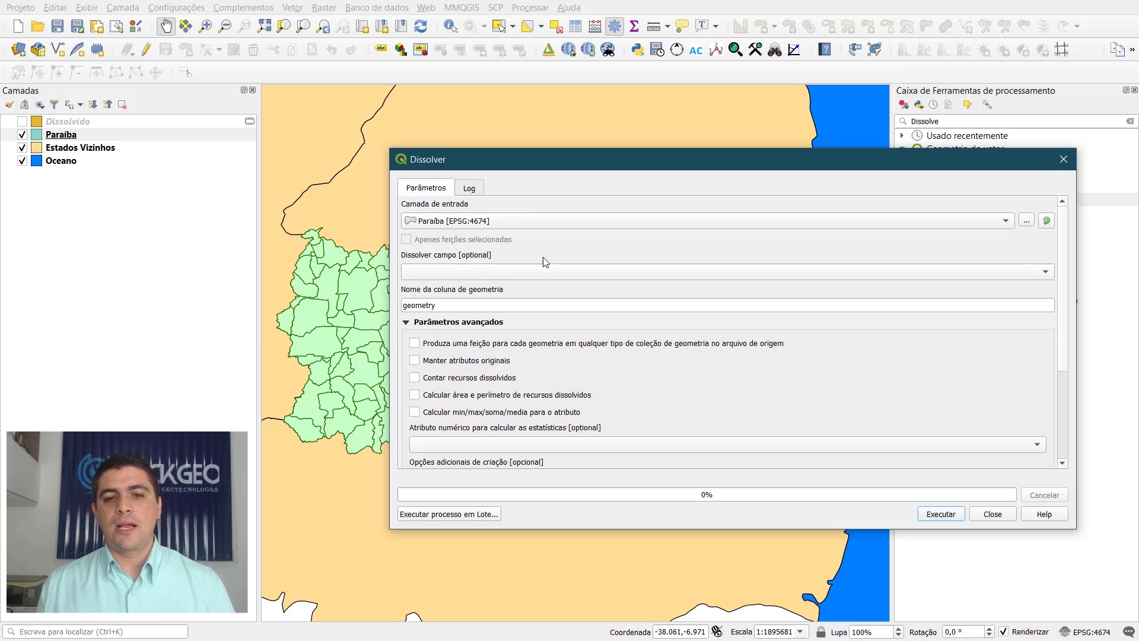
pyautogui.click(475, 271)
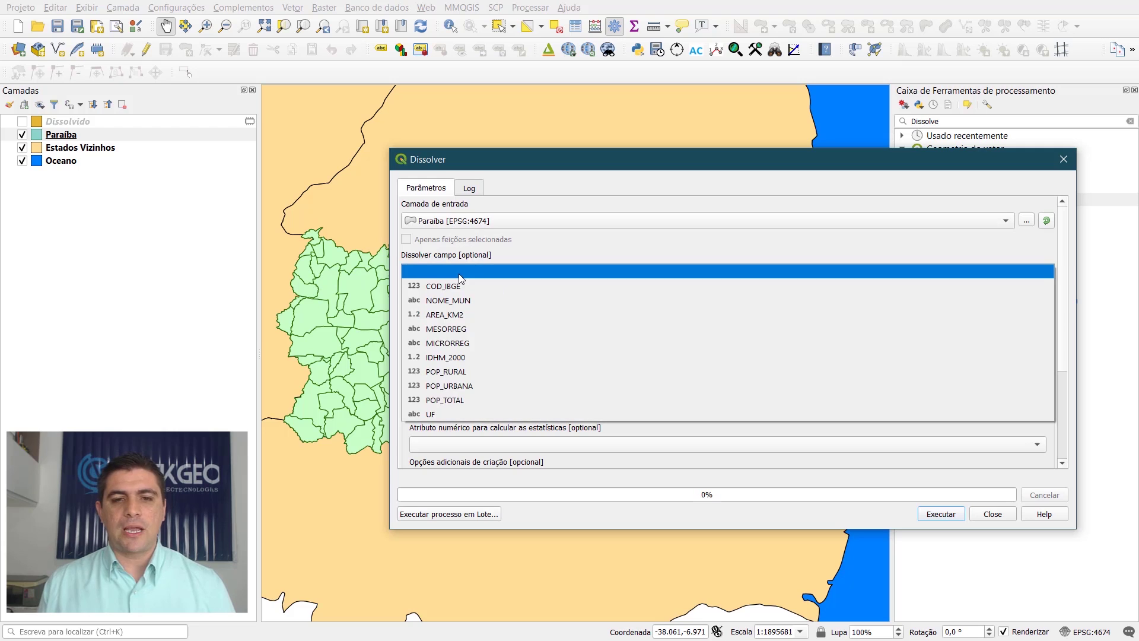
pyautogui.click(453, 413)
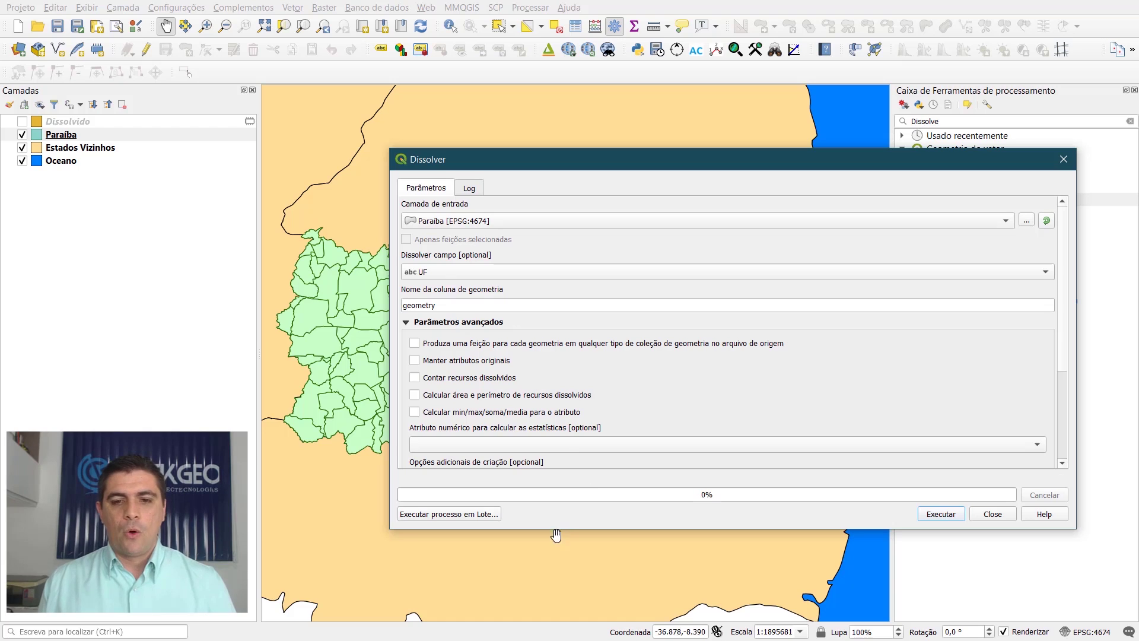
# - Enable the area and perimeter calculation for dissolved features and review the optional numeric statistics attributes without choosing one
pyautogui.moveTo(555, 529); pyautogui.dragTo(551, 581)
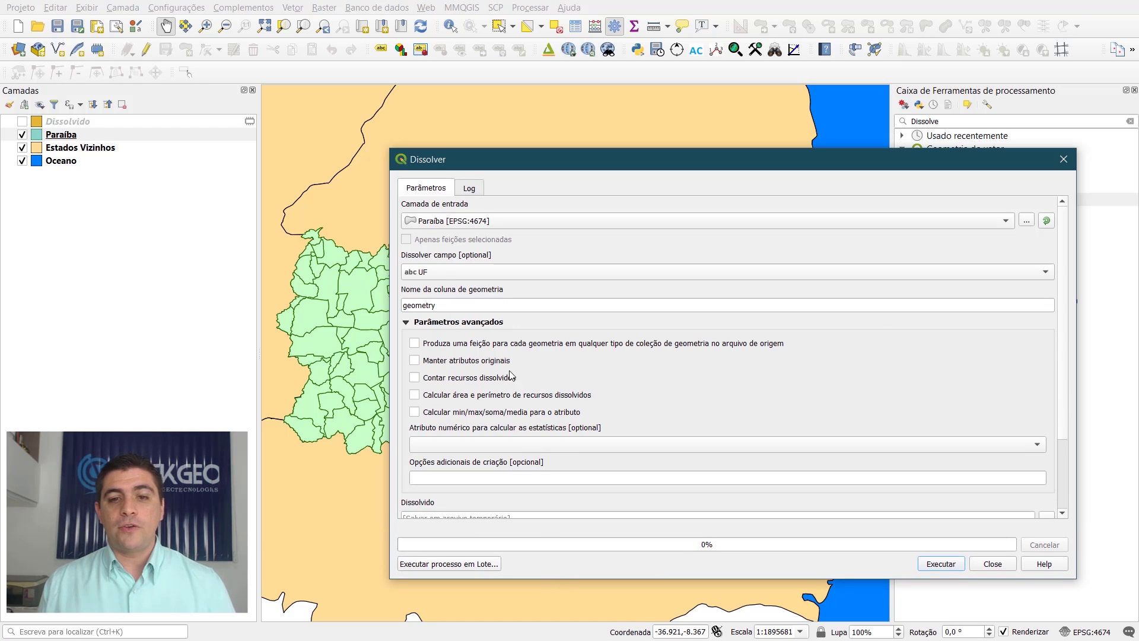
pyautogui.scroll(-2, 1065, 327)
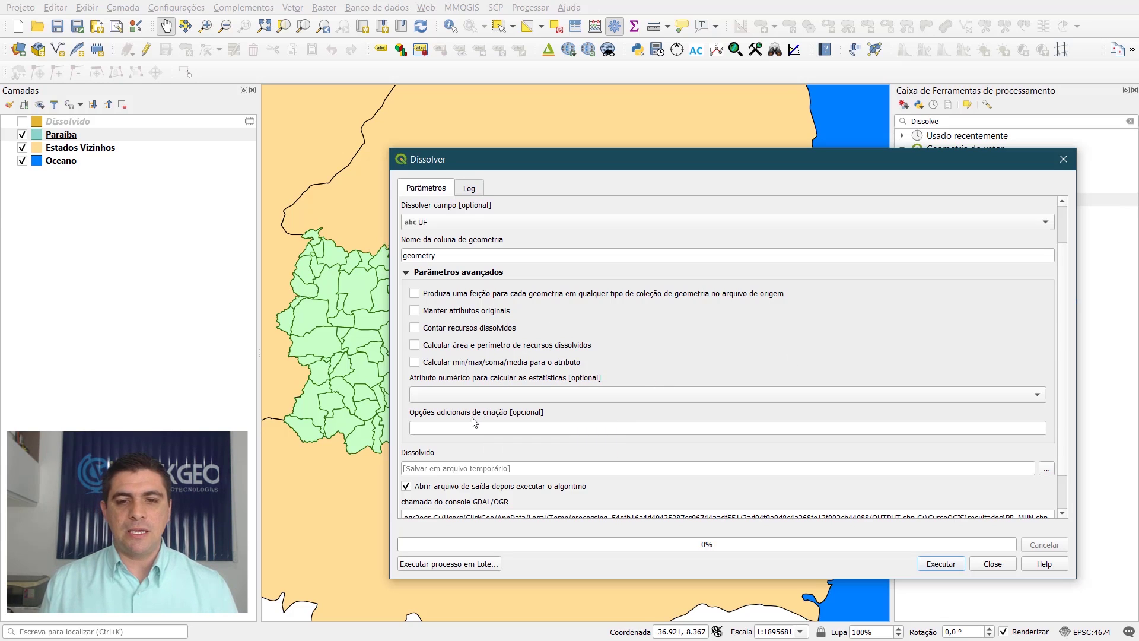
pyautogui.click(457, 349)
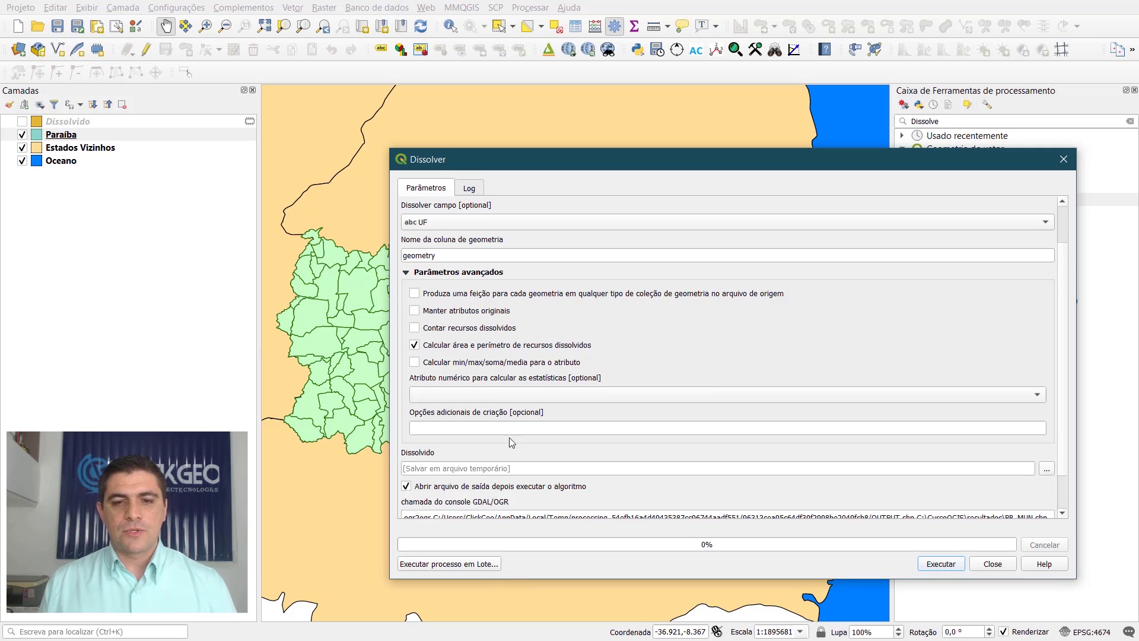
pyautogui.click(534, 402)
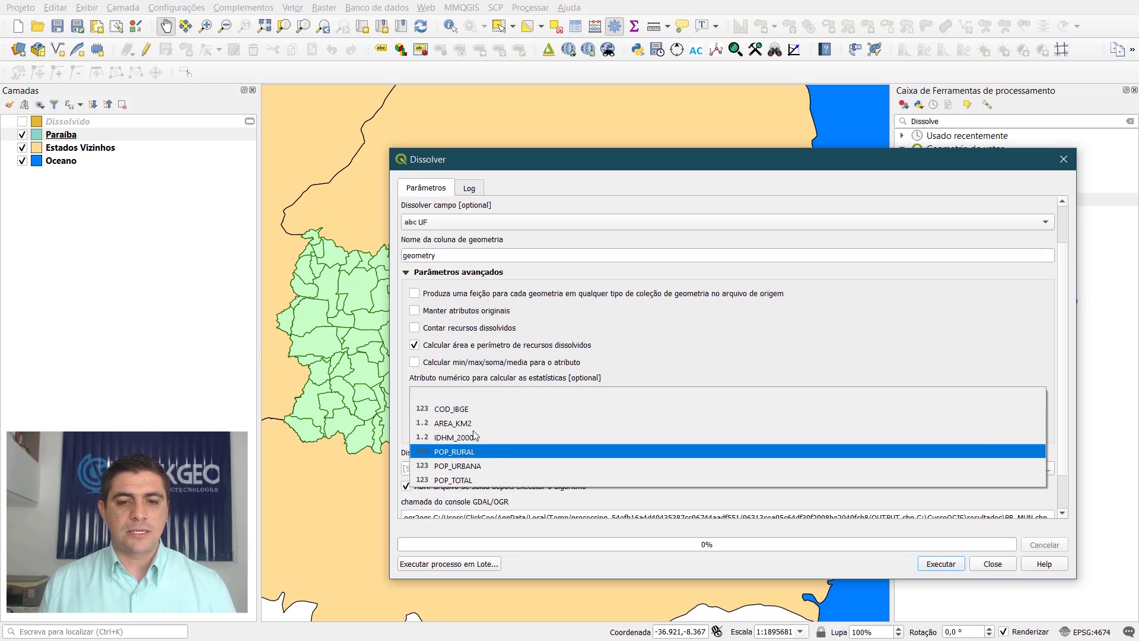
pyautogui.click(604, 376)
pyautogui.scroll(-2, 708, 411)
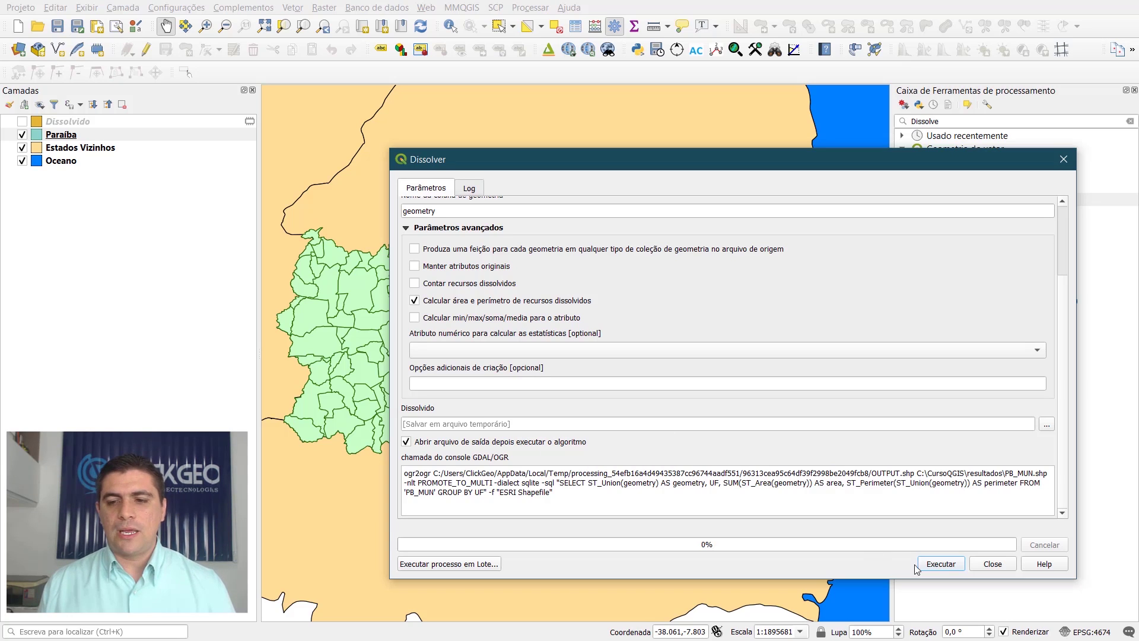
# - Run the GDAL dissolve of the Paraíba layer by UF and close the tool dialog
pyautogui.click(942, 564)
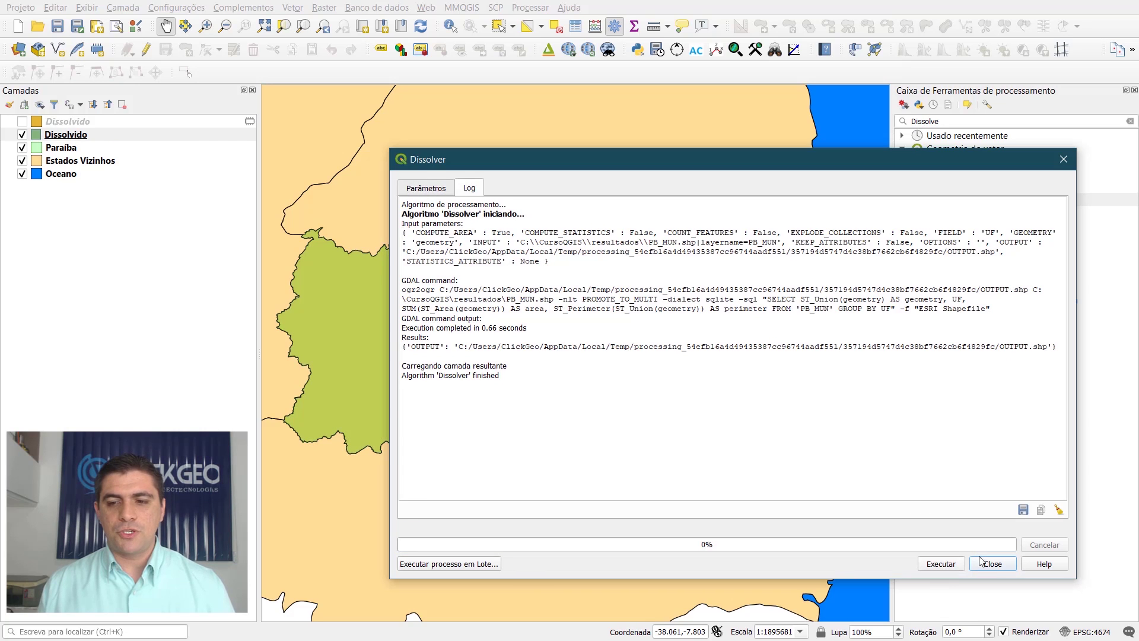
pyautogui.click(1005, 564)
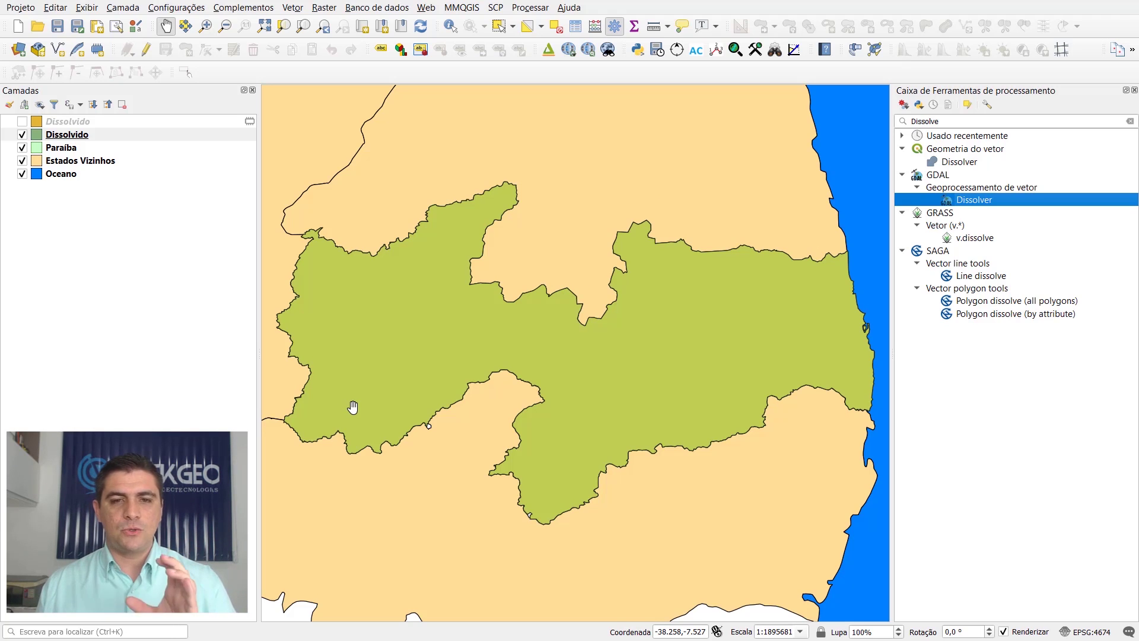
# - Examine the area and perimeter fields in the new dissolved layer's attribute table, widening the area column, and close the table
pyautogui.rightClick(109, 135)
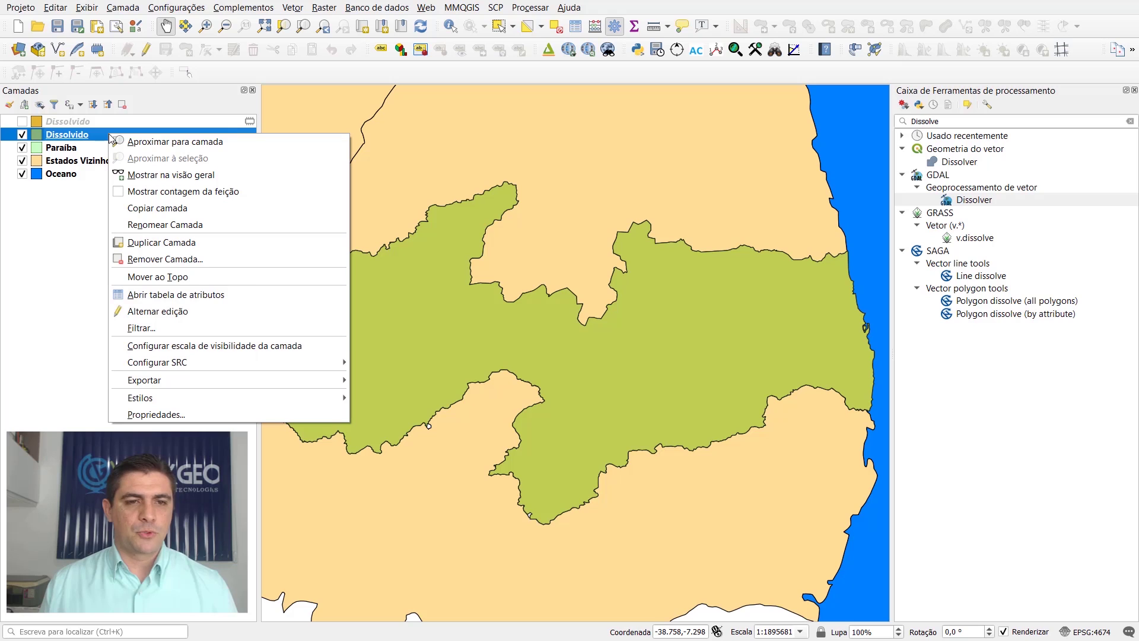
pyautogui.click(203, 295)
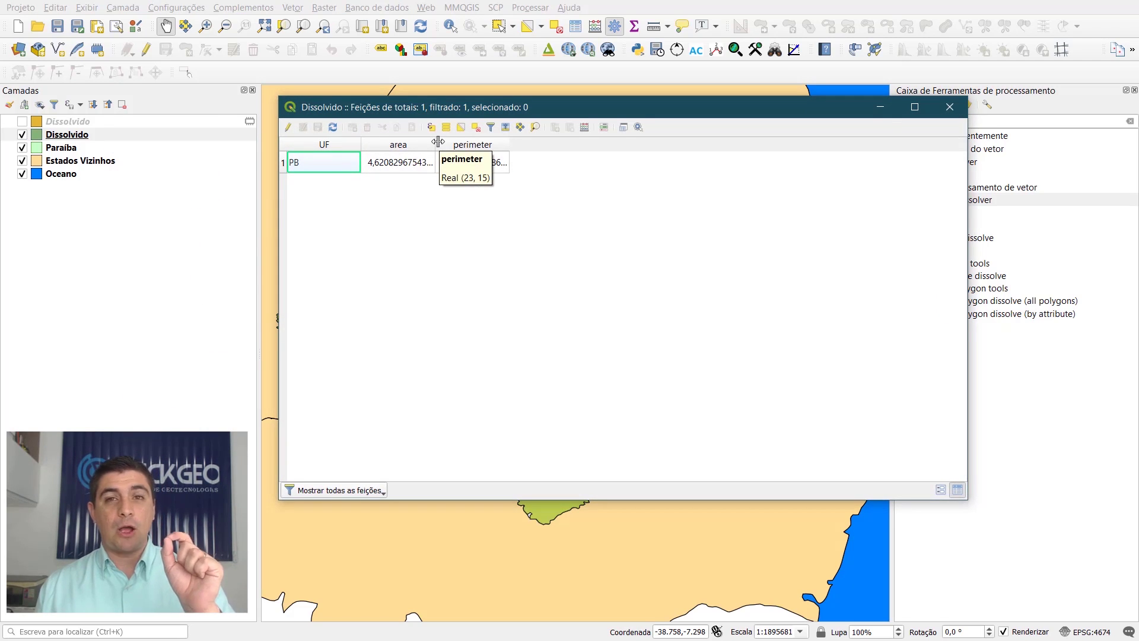
pyautogui.doubleClick(438, 141)
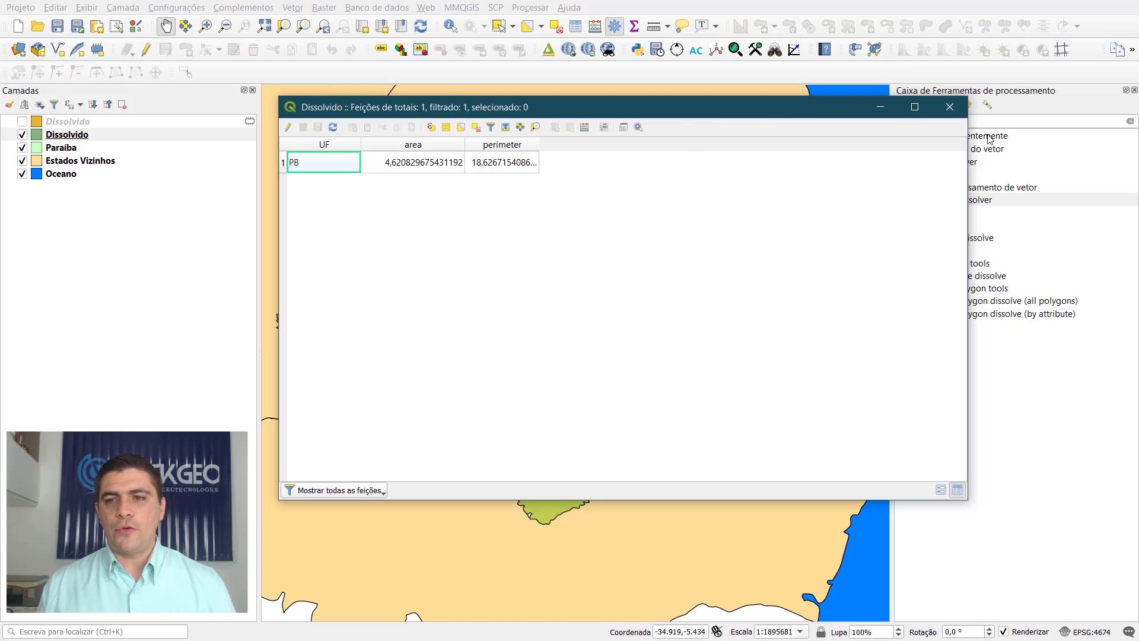
pyautogui.click(952, 109)
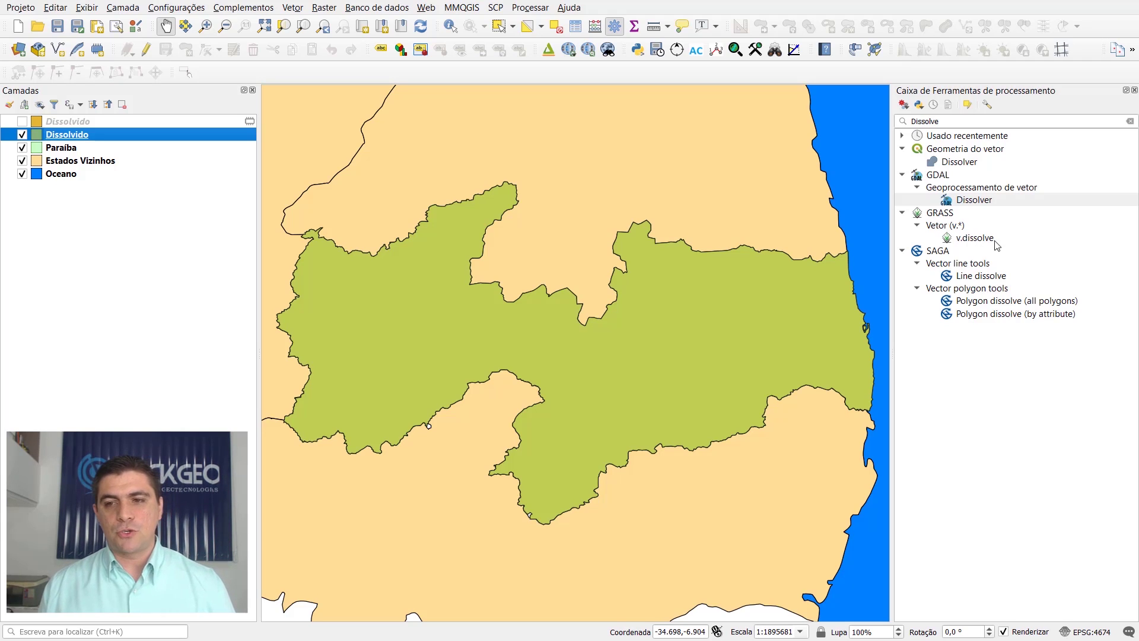
# - Open the GRASS v.dissolve tool with Paraíba as the input layer and MICRORREG as the column for dissolving common boundaries
pyautogui.doubleClick(988, 240)
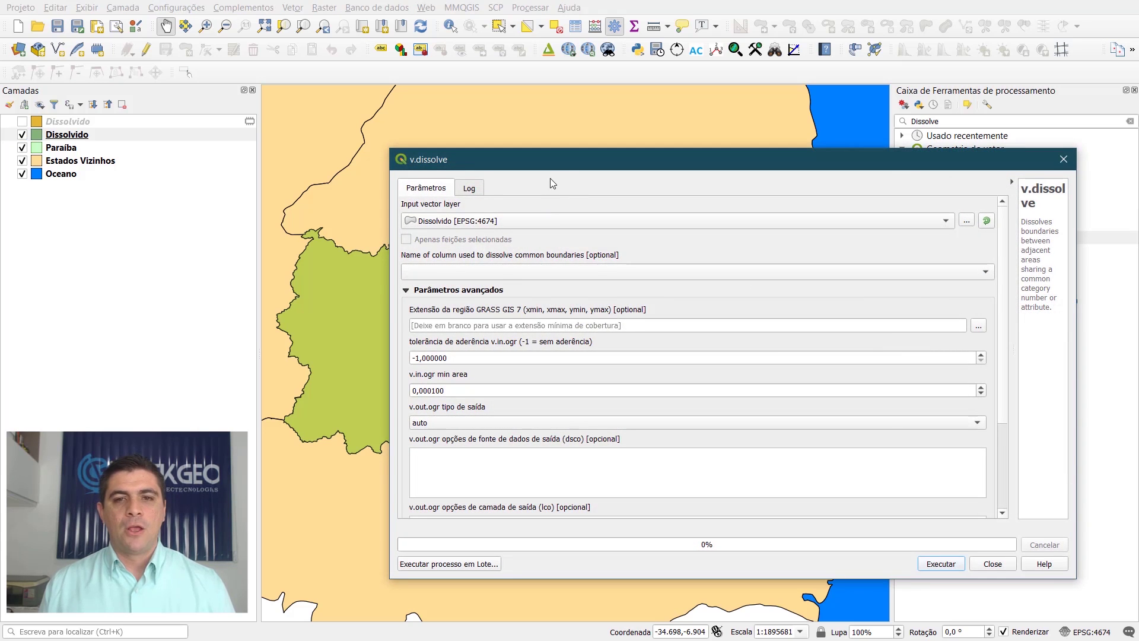
pyautogui.moveTo(545, 159); pyautogui.dragTo(492, 86)
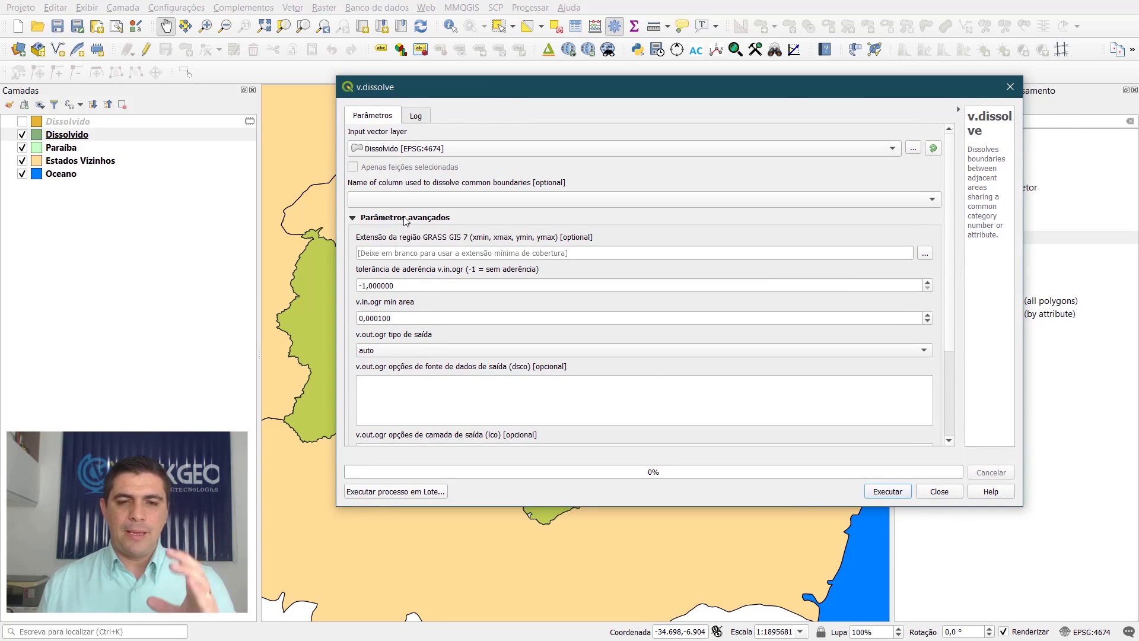
pyautogui.click(407, 148)
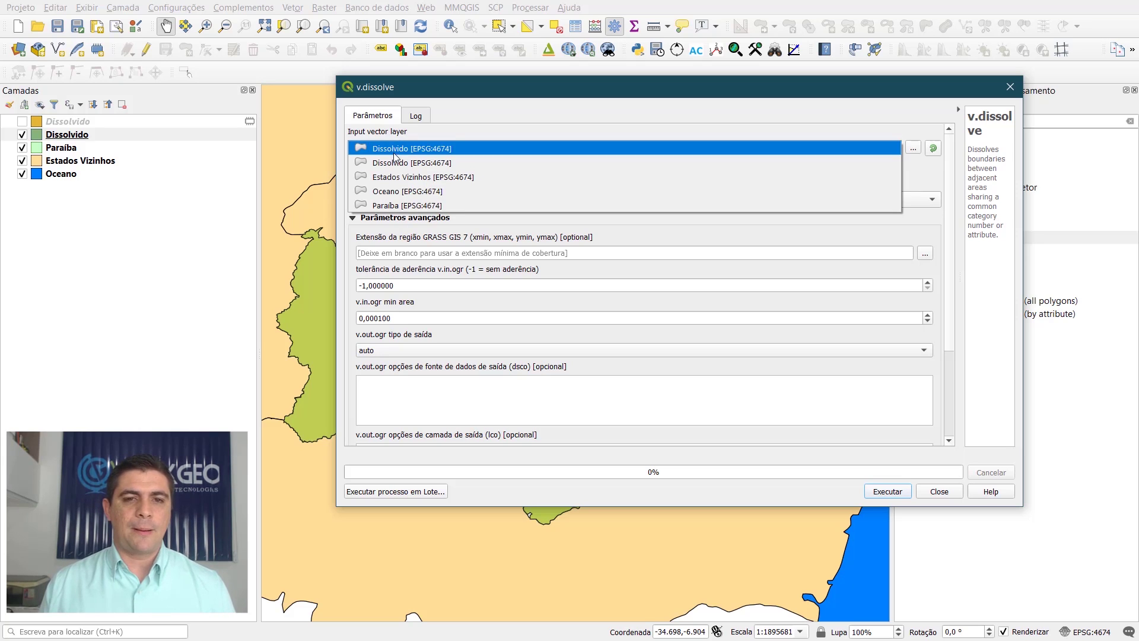
pyautogui.click(387, 206)
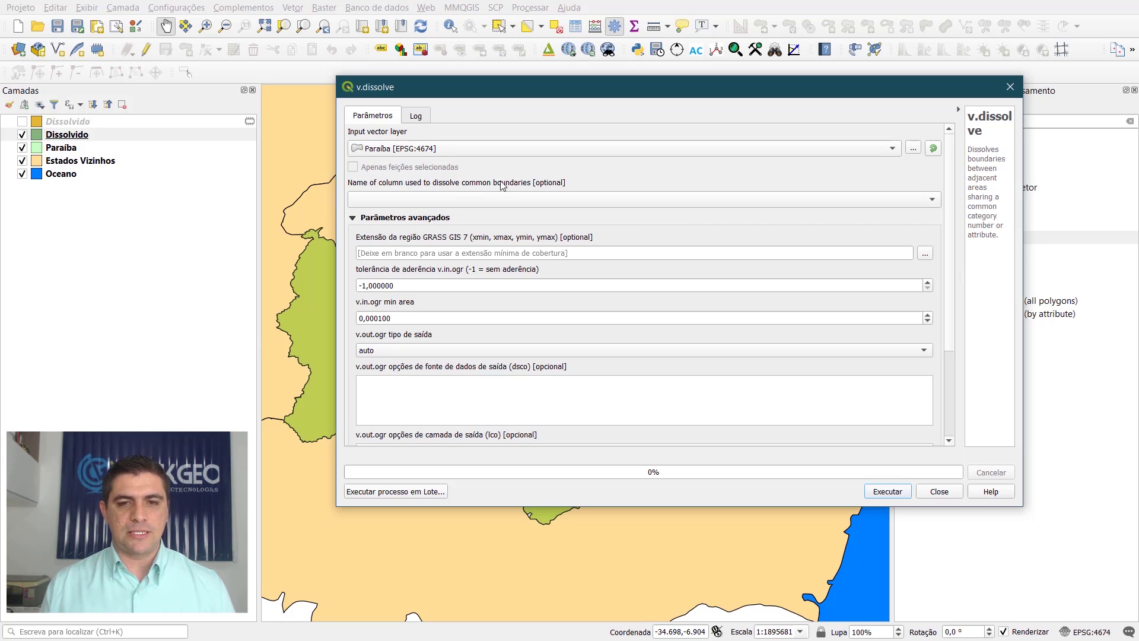
pyautogui.click(467, 199)
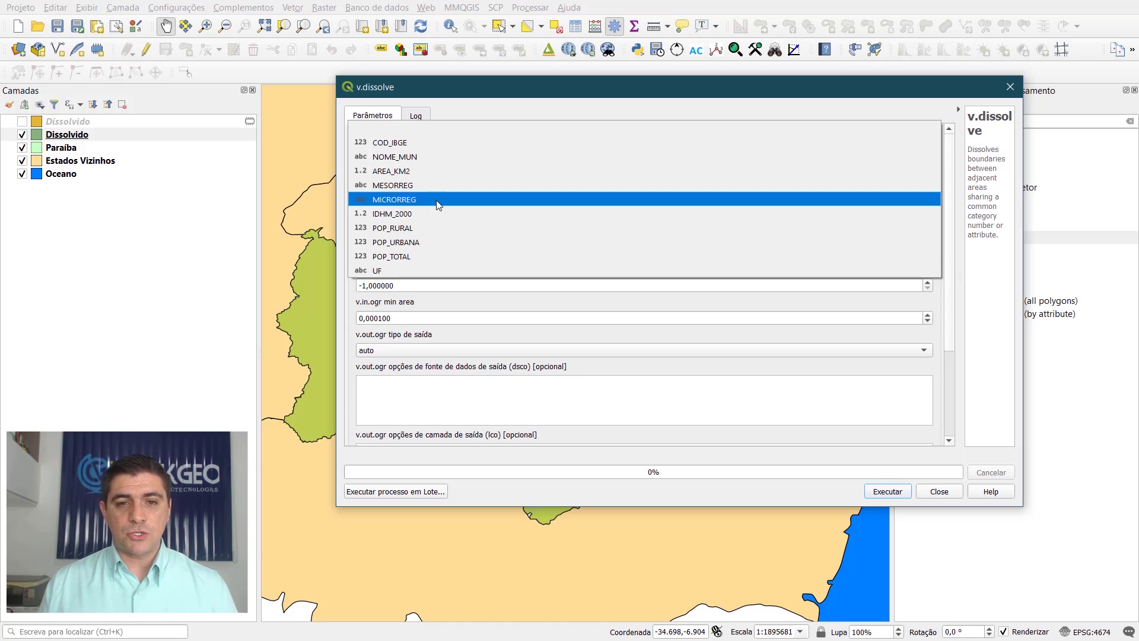
pyautogui.click(438, 202)
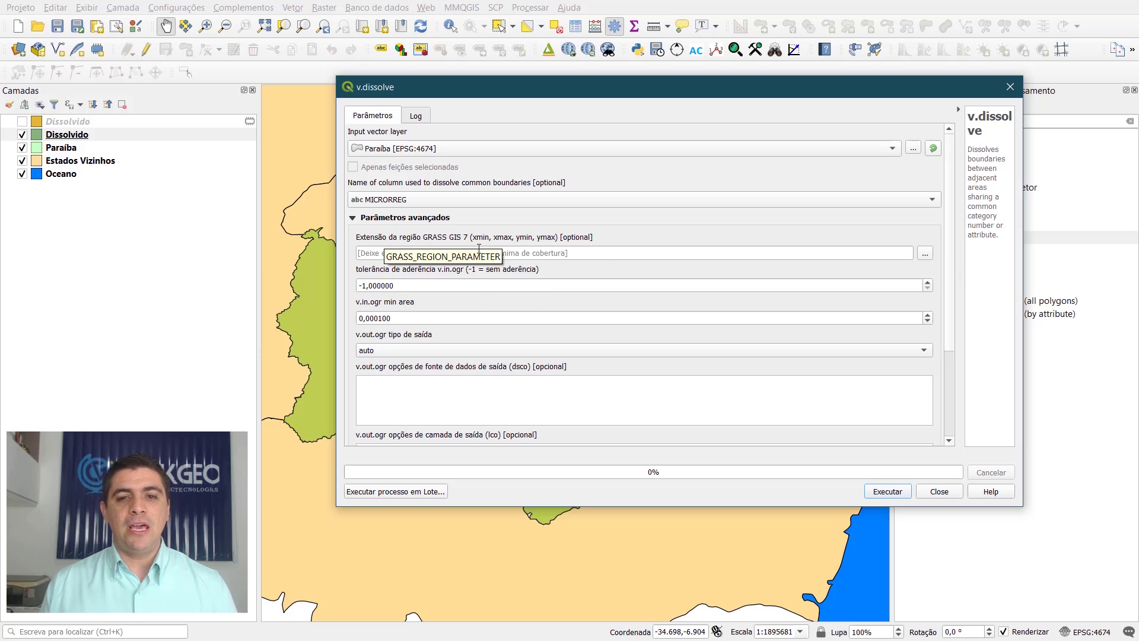
# - Review the v.dissolve region extent choices and the remaining advanced parameters, then close the tool without running it
pyautogui.moveTo(538, 95); pyautogui.dragTo(605, 127)
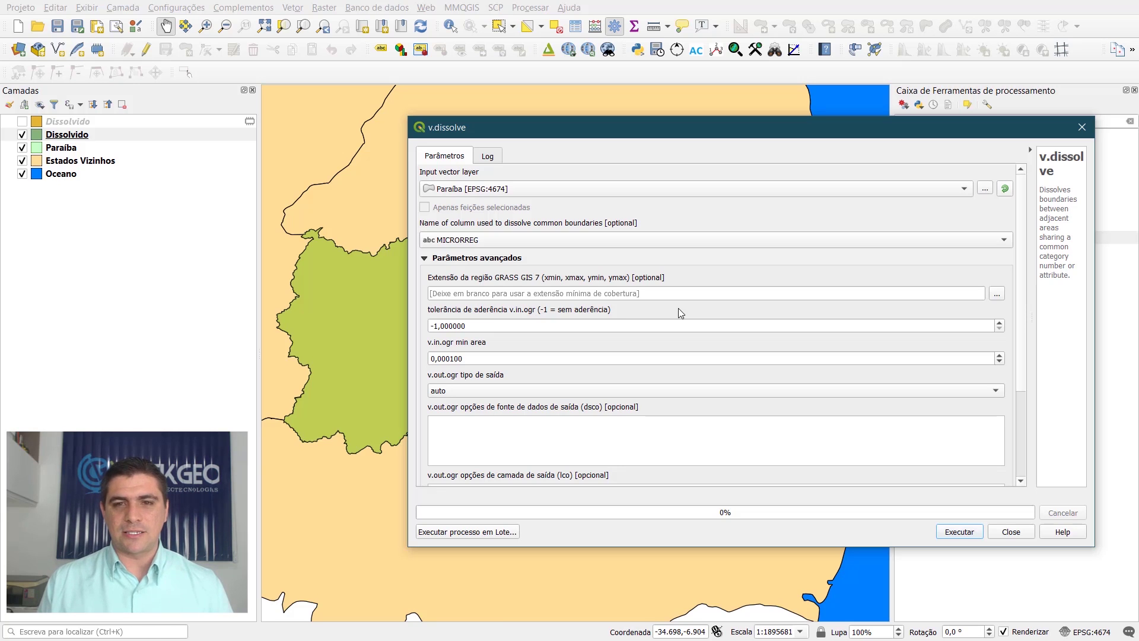
pyautogui.moveTo(583, 127); pyautogui.dragTo(769, 439)
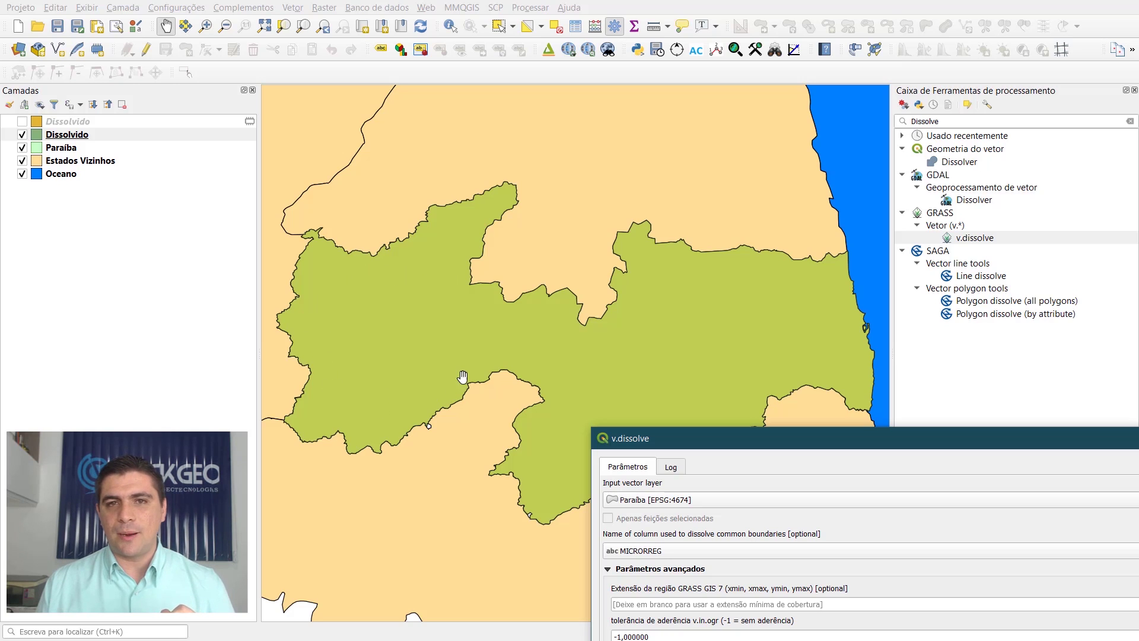
pyautogui.moveTo(745, 438); pyautogui.dragTo(561, 152)
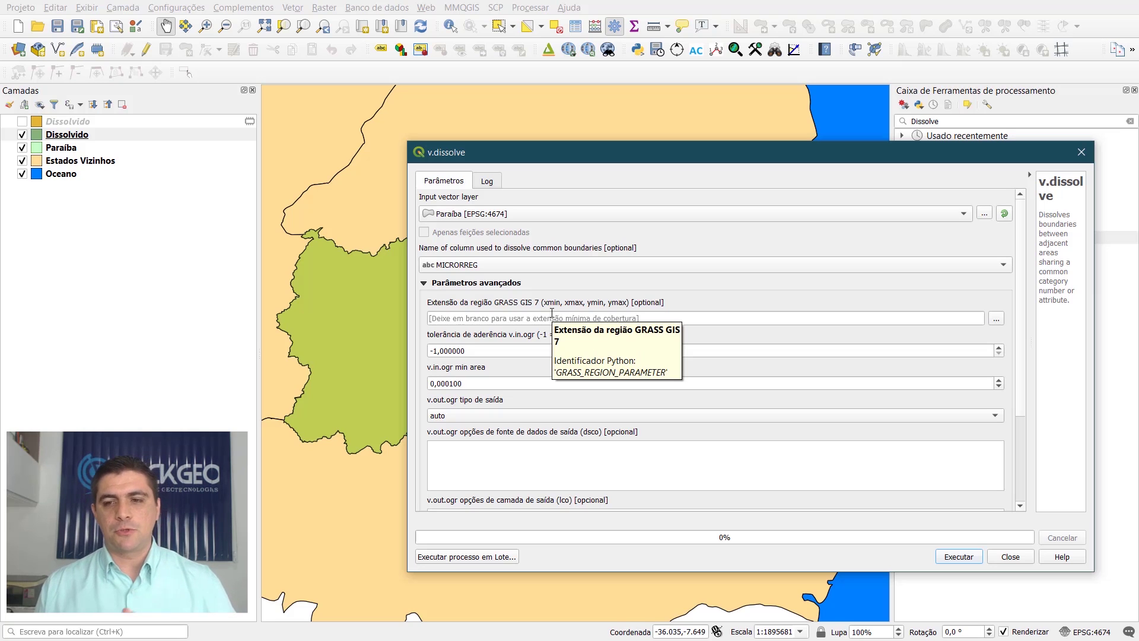
pyautogui.click(1000, 323)
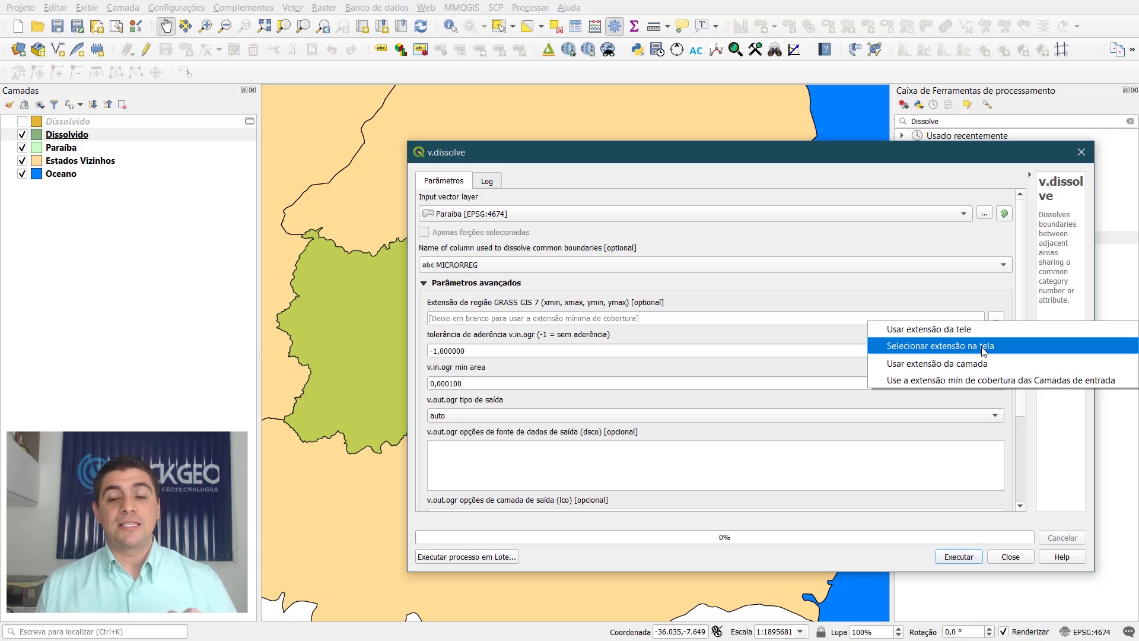
pyautogui.click(775, 291)
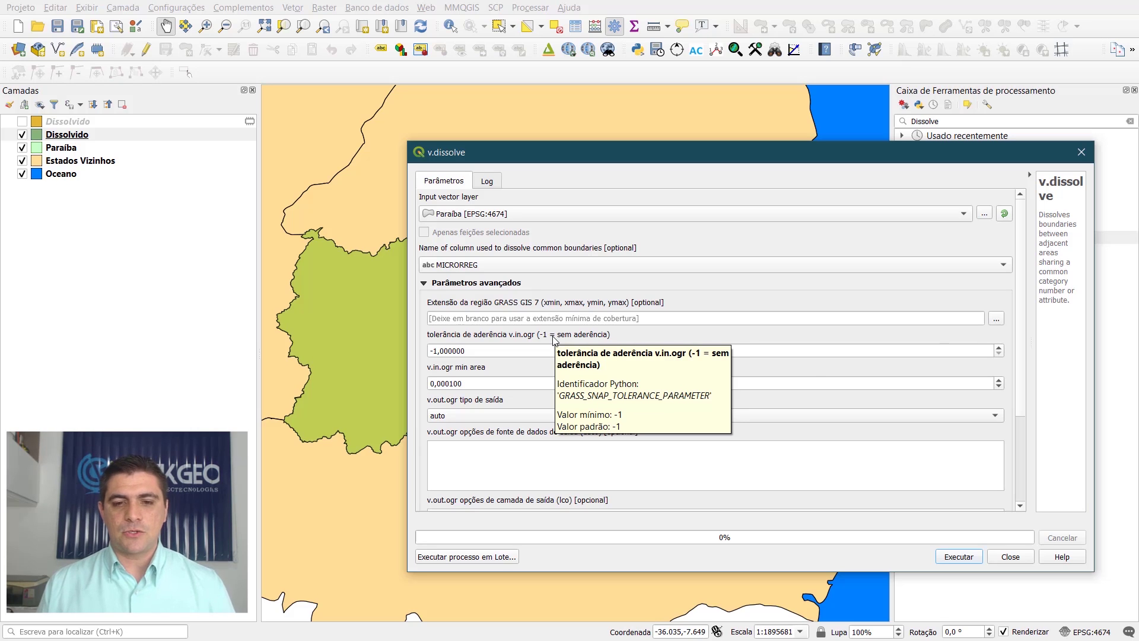
pyautogui.scroll(-3, 1022, 408)
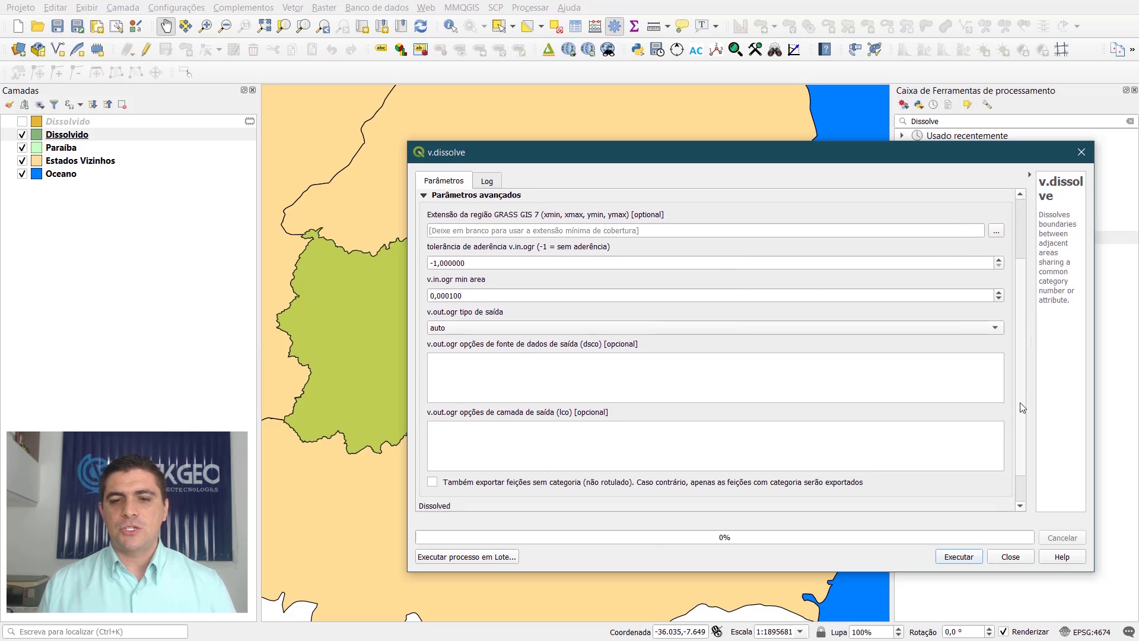
pyautogui.scroll(-1, 1022, 409)
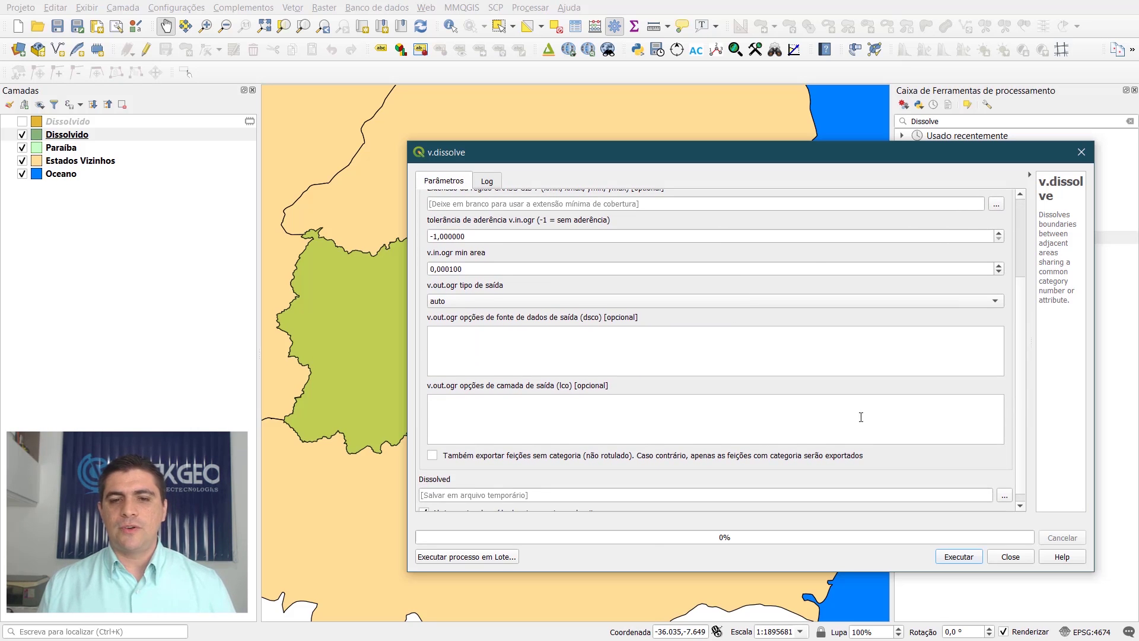
pyautogui.click(1009, 556)
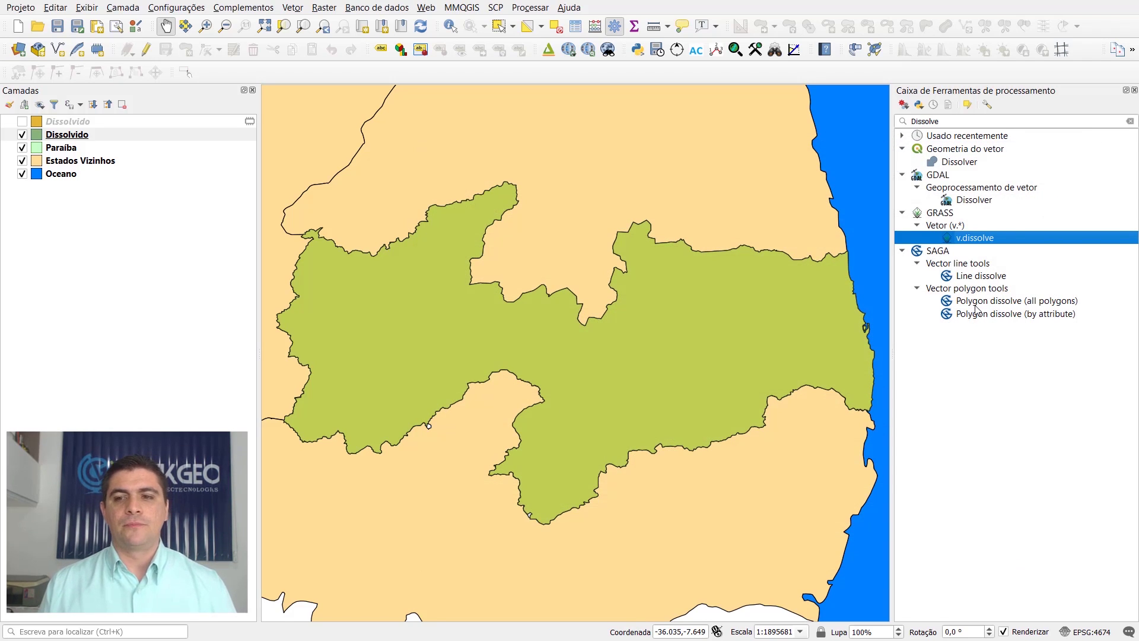
# - Look at the two SAGA polygon dissolve tools, by attribute and for all polygons, in the toolbox search results
pyautogui.click(1020, 313)
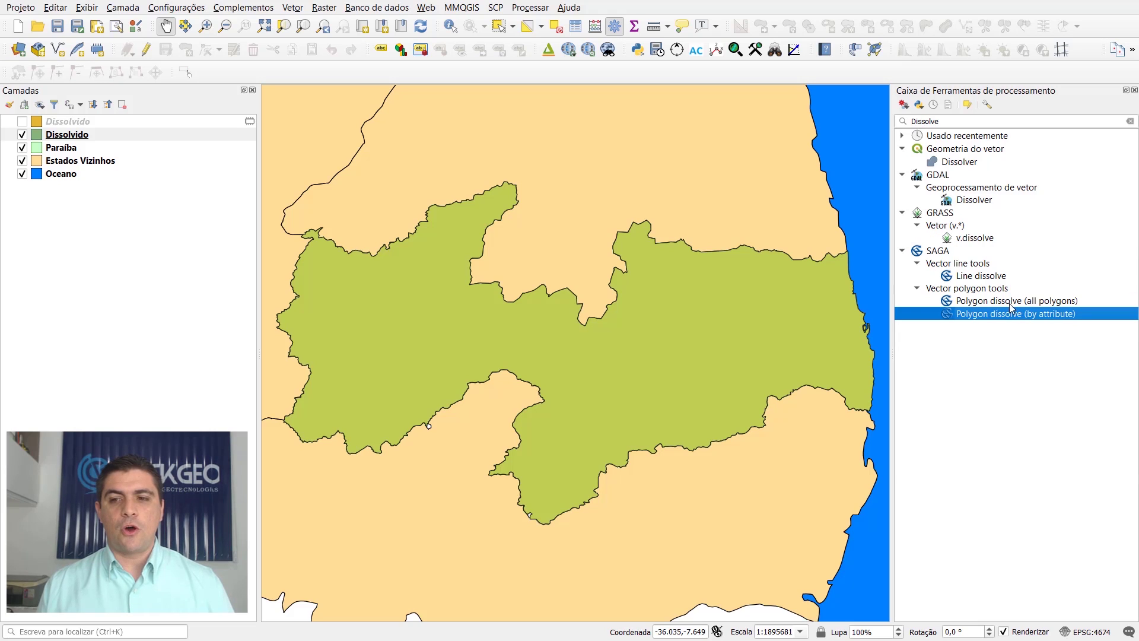
pyautogui.click(1012, 303)
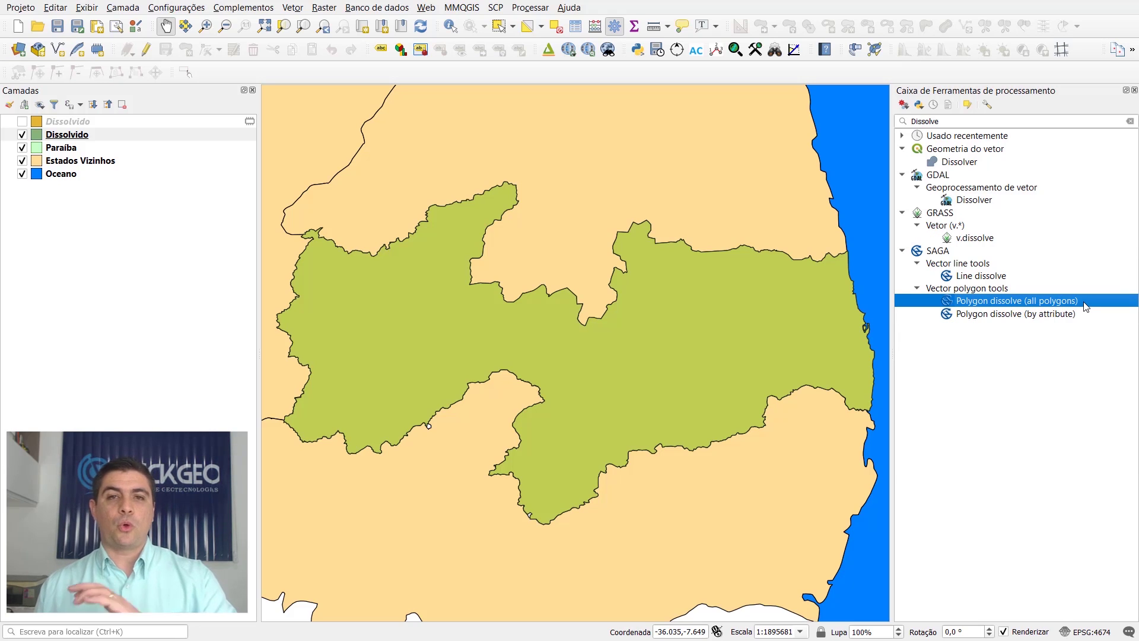